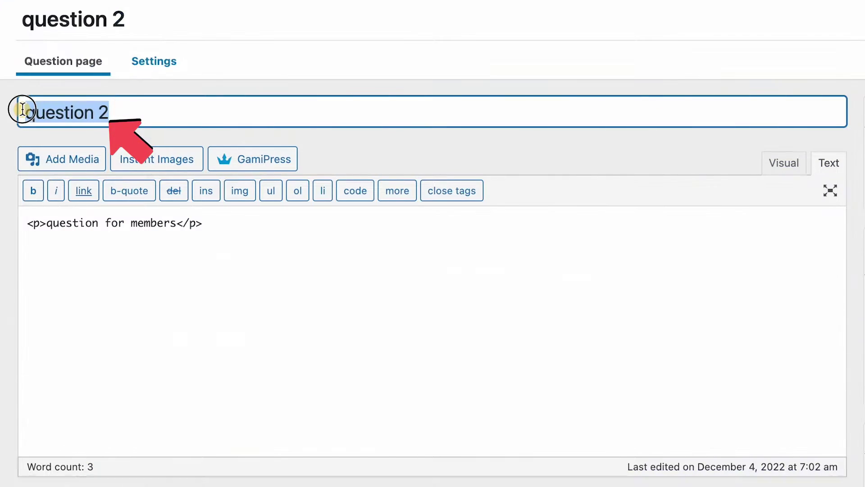
- Select the question body text and expand the Admin Label Purpose Only question's details in Test A
drag(227, 228, 23, 214)
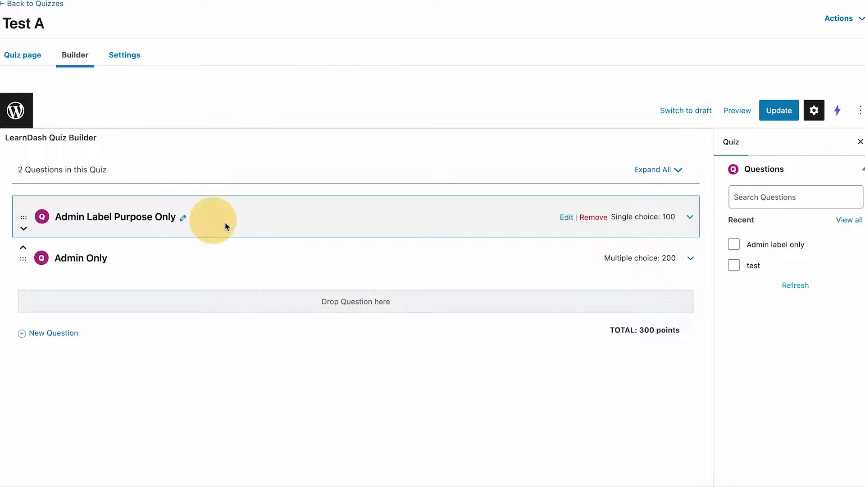
click(686, 220)
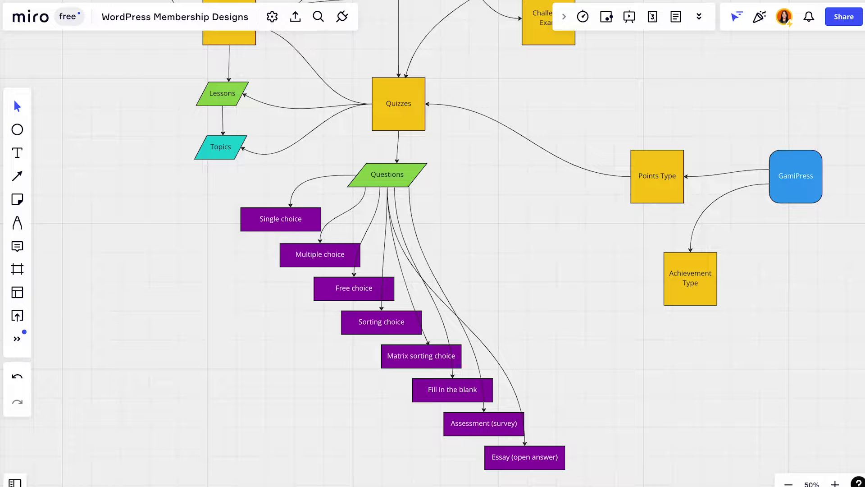
- Take the Test A quiz with answer c, finish it, and review the 0 of 100 points questions
click(382, 254)
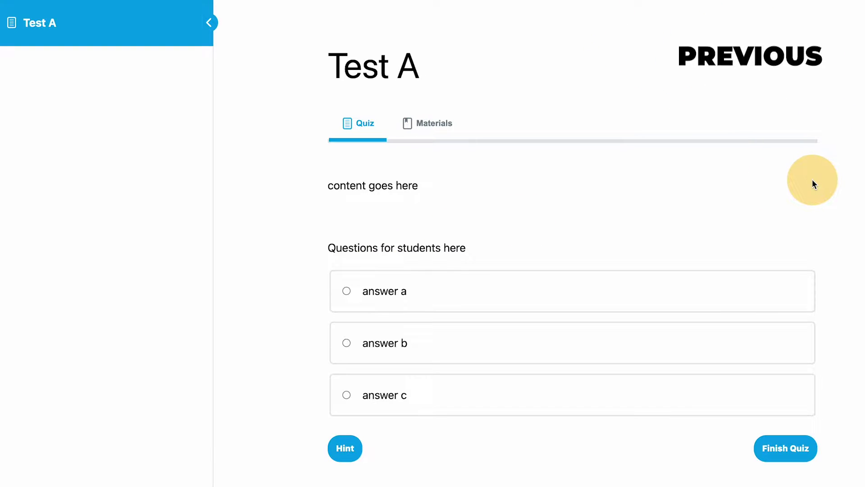
scroll(807, 182, down, 1)
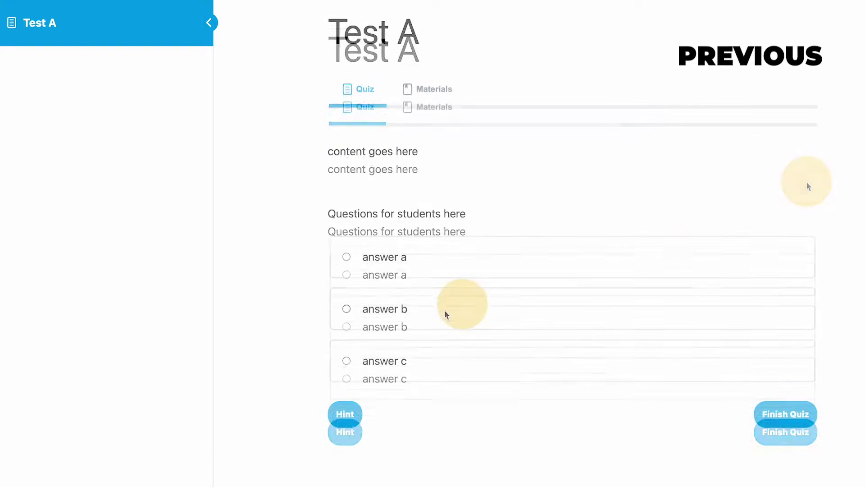
click(381, 361)
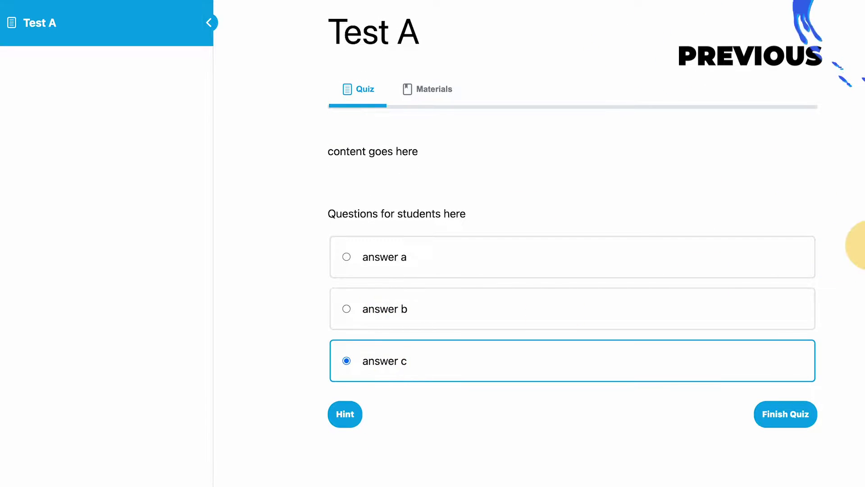
click(801, 414)
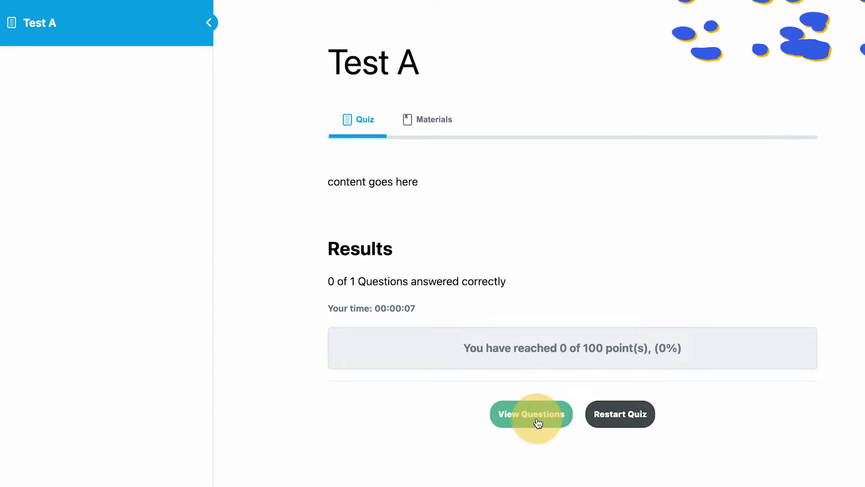
click(534, 415)
scroll(726, 210, down, 6)
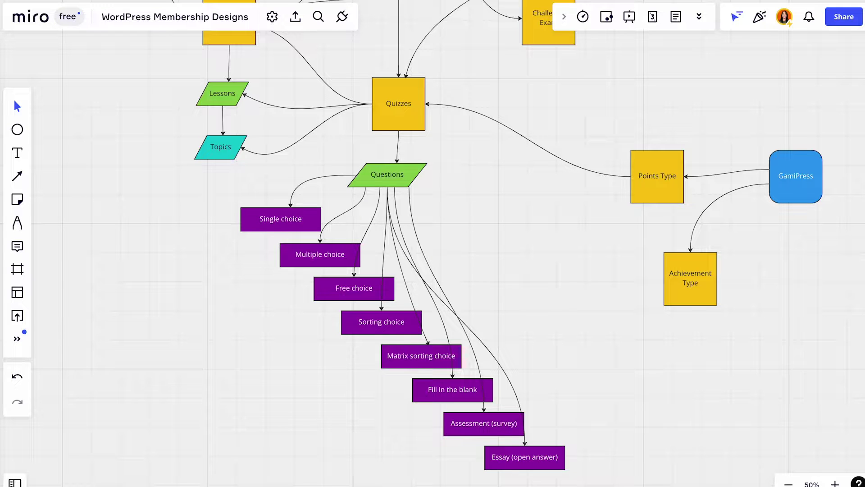
- Zoom the Miro flowchart to 75% and pan through Questions down to Essay (open answer)
drag(507, 231, 514, 155)
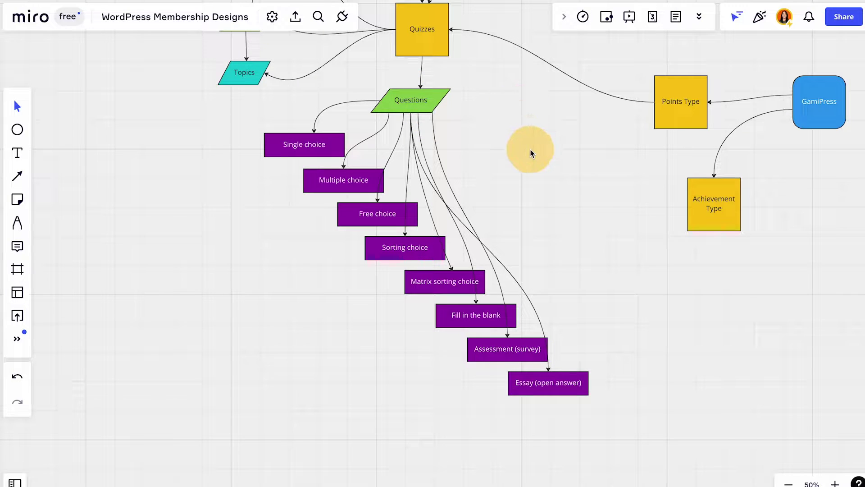
key(ctrl+plus)
drag(529, 119, 522, 354)
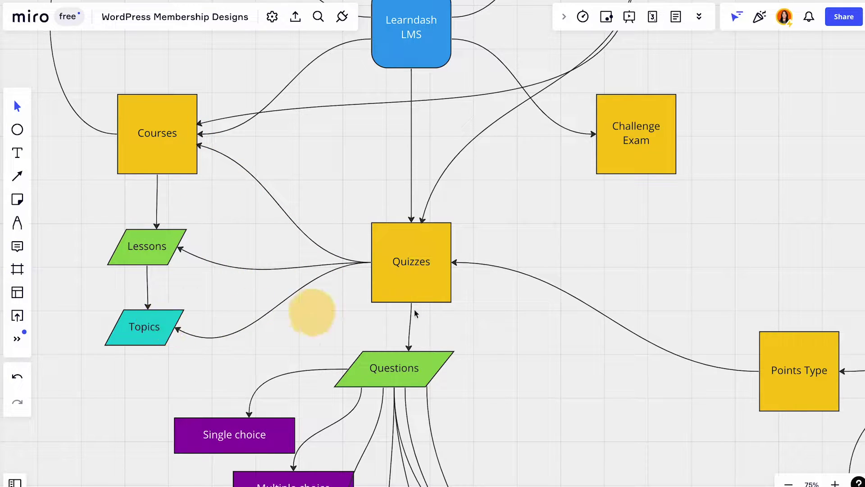
drag(590, 417, 626, 266)
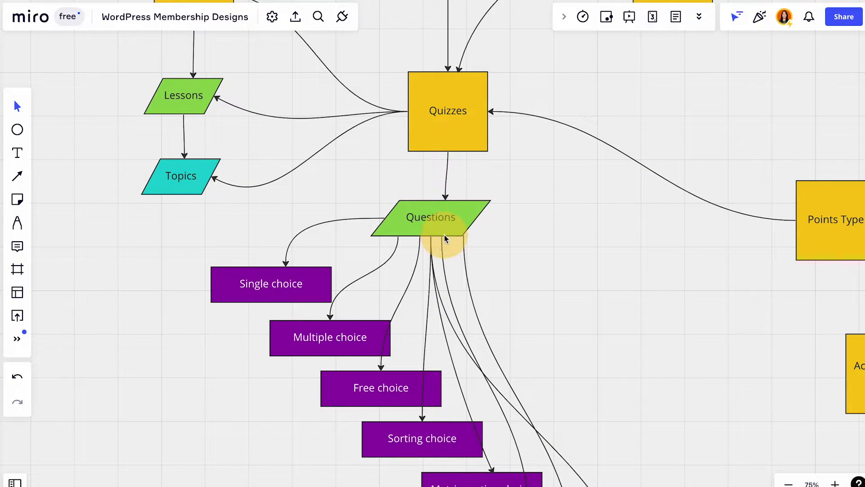
scroll(624, 286, down, 5)
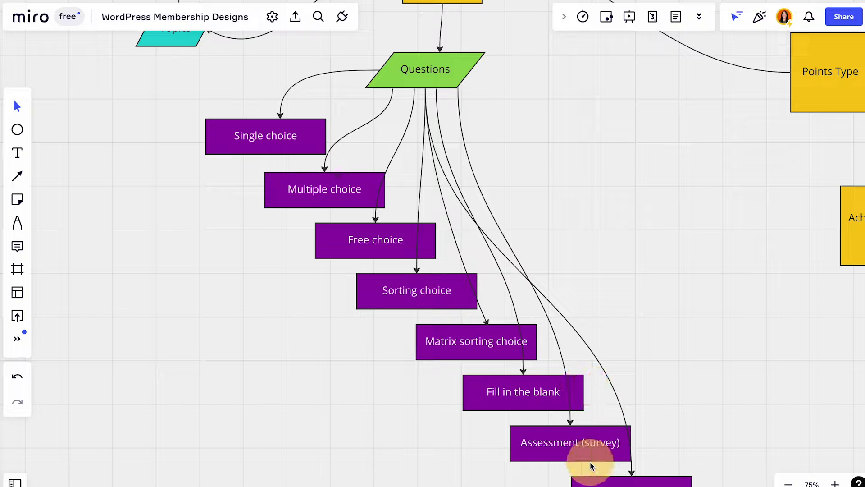
drag(721, 441, 713, 399)
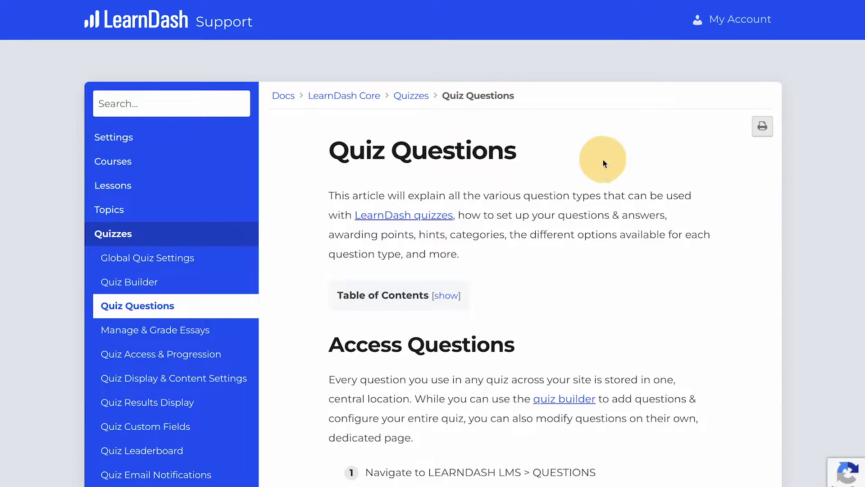
- Scroll the Quiz Questions article past Filter Questions and Points to be Awarded to Question Categories
scroll(606, 164, down, 15)
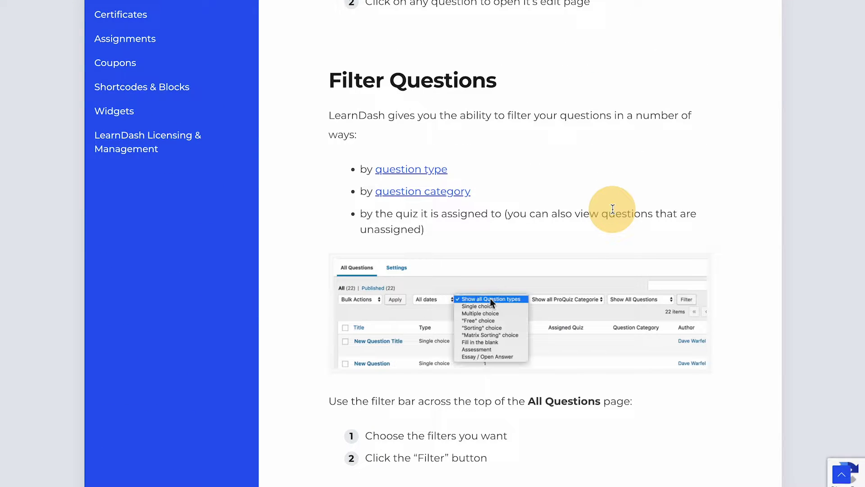
scroll(613, 209, down, 15)
scroll(613, 209, down, 10)
scroll(613, 209, down, 6)
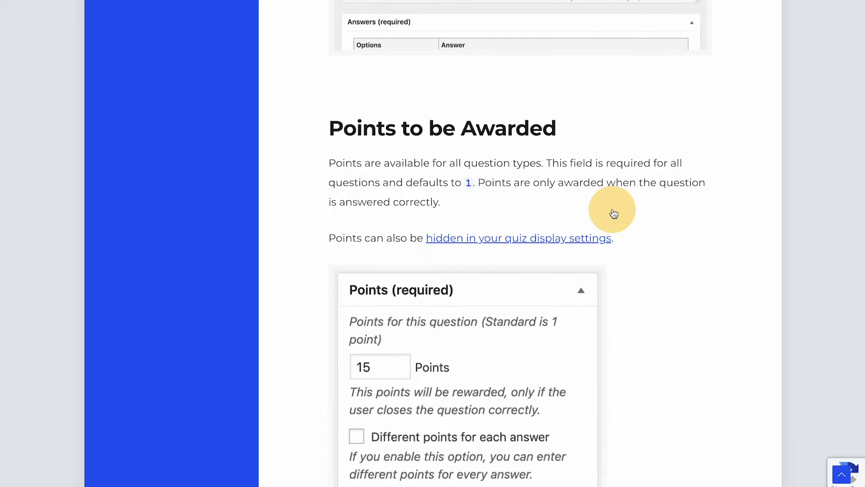
scroll(612, 209, down, 12)
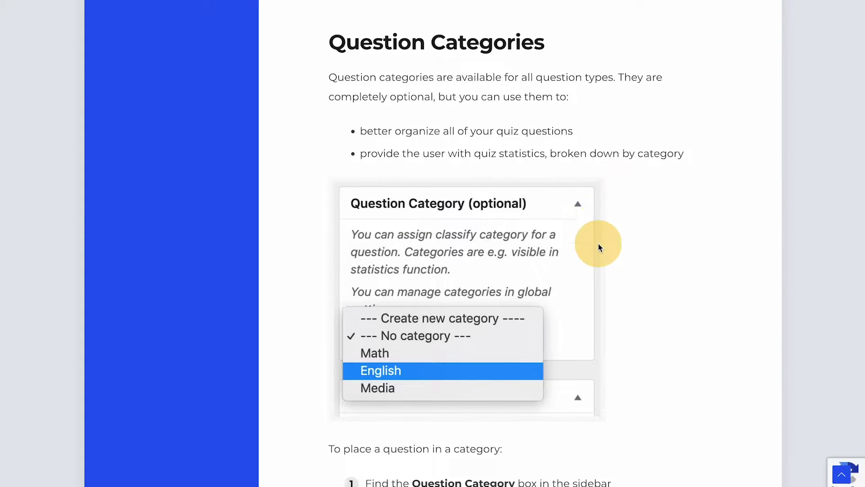
scroll(599, 244, down, 7)
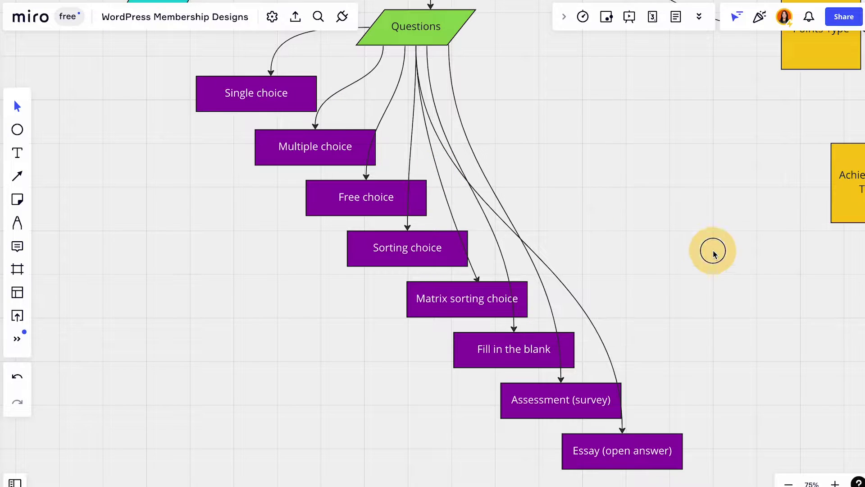
drag(773, 160, 359, 257)
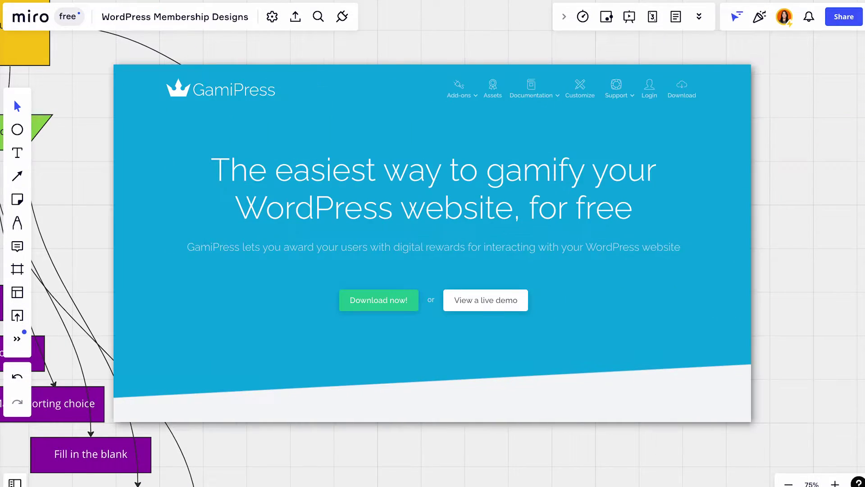
scroll(101, 244, up, 3)
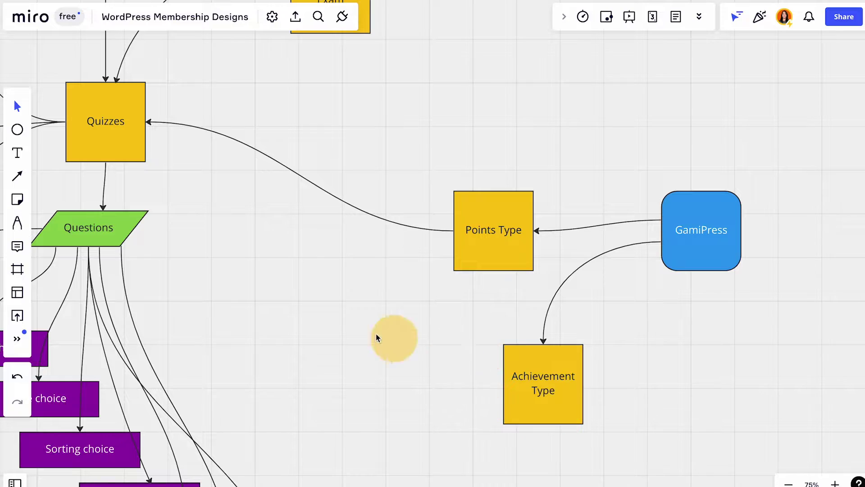
drag(296, 305, 454, 336)
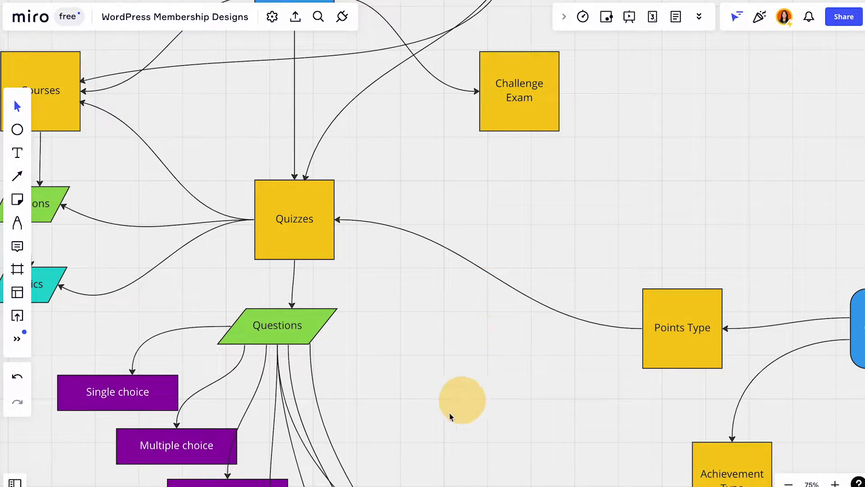
drag(451, 408, 209, 265)
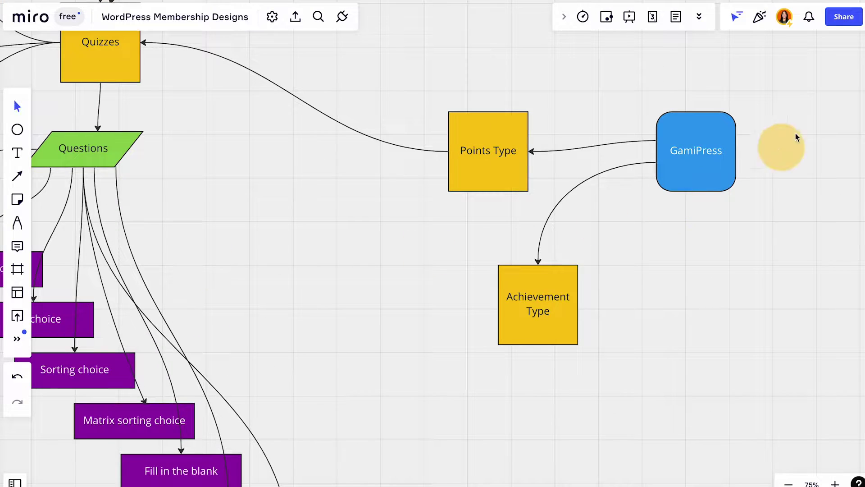
drag(249, 340, 580, 325)
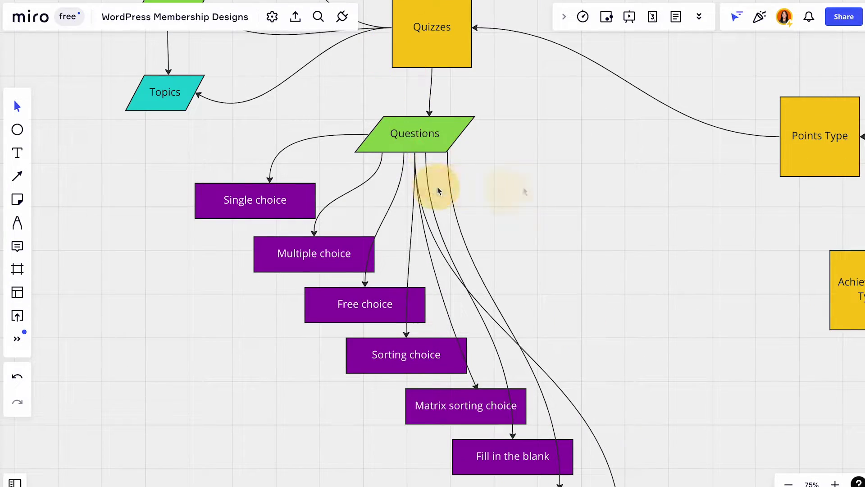
scroll(631, 259, down, 5)
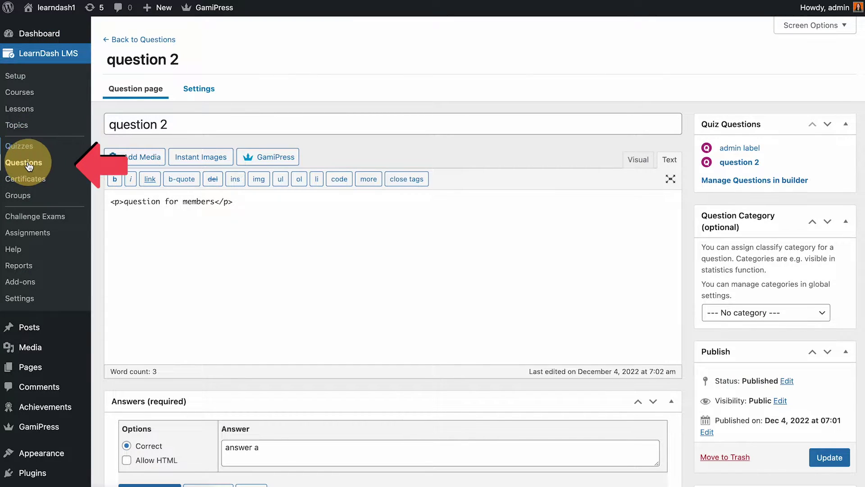
click(20, 146)
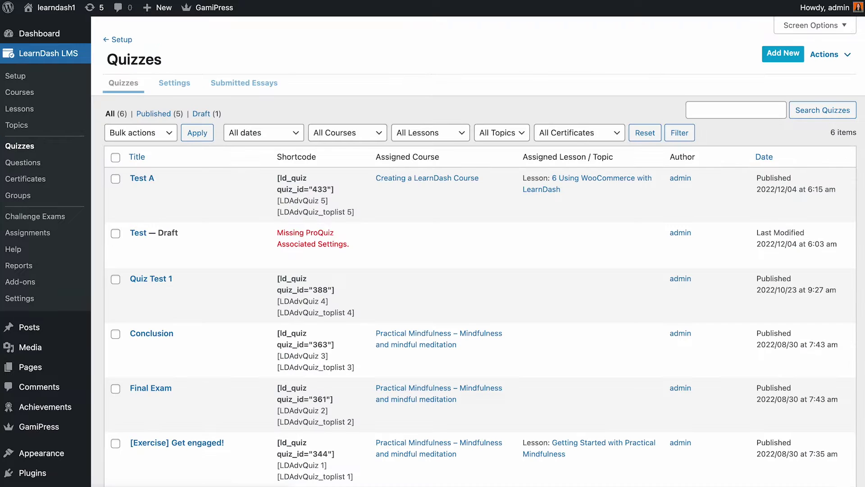
click(142, 184)
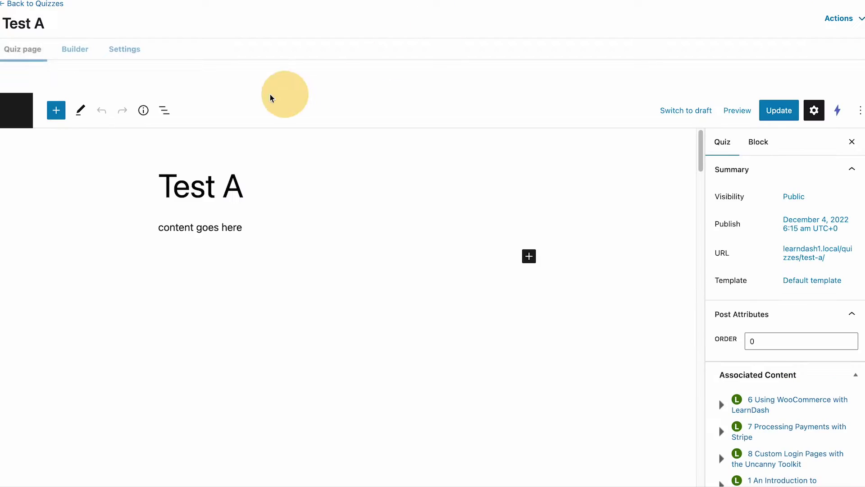
click(67, 56)
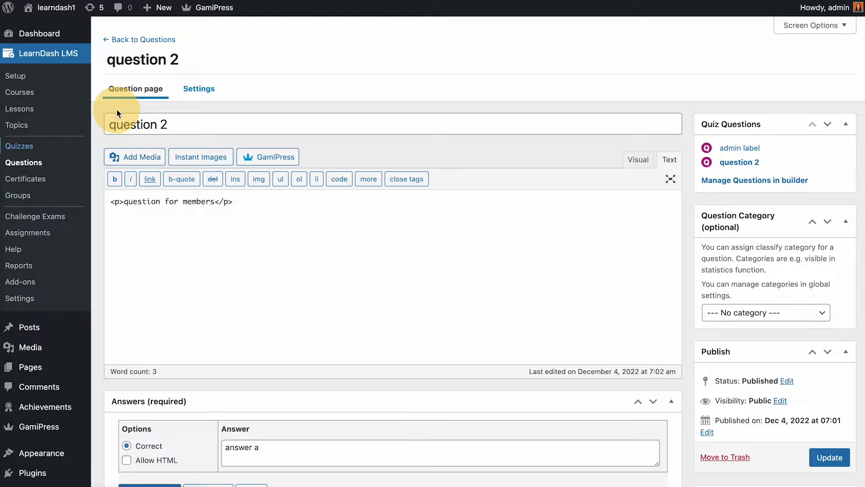
- Go to LearnDash LMS > Questions and open its Settings tab
click(26, 164)
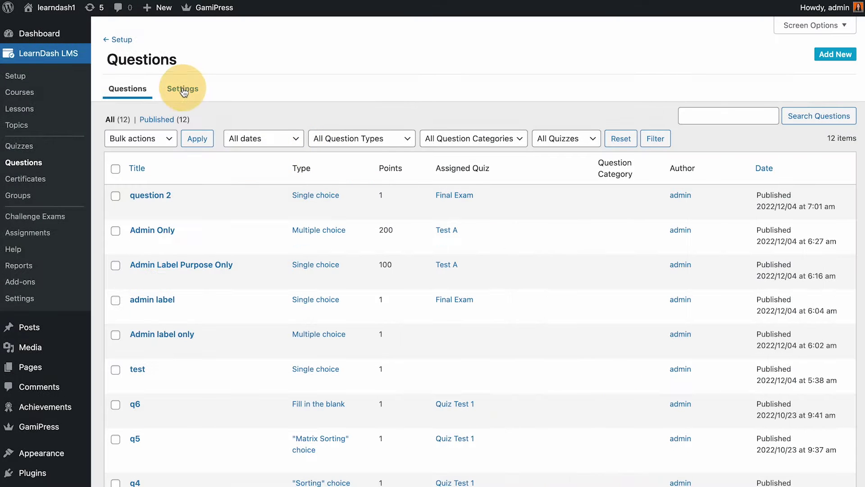
click(184, 90)
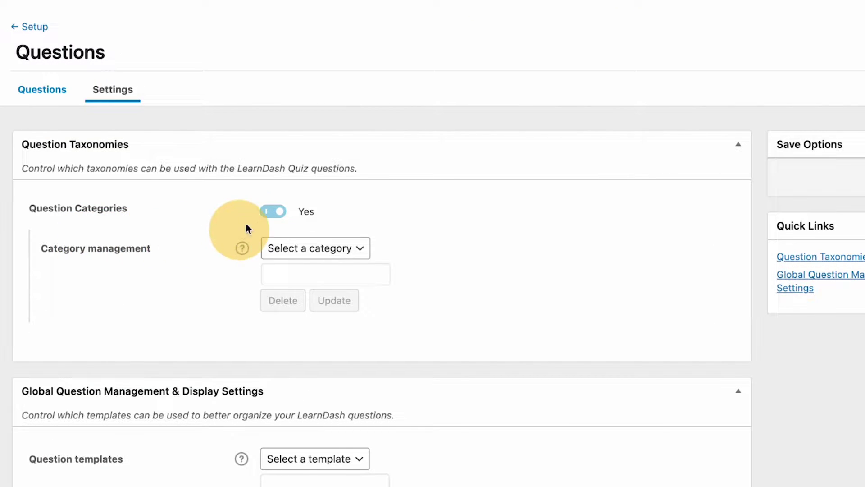
- Inspect the Category management help and dropdown, trying Category 1 and leaving it at none
mouse_move(272, 214)
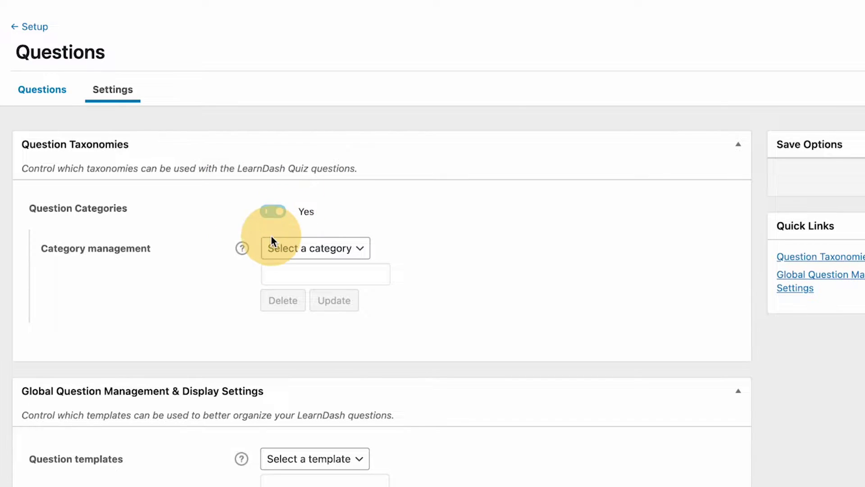
click(243, 248)
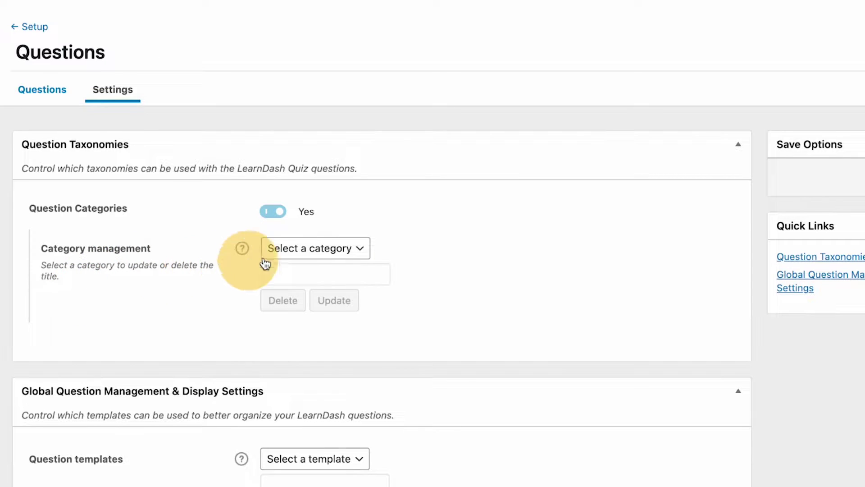
click(311, 249)
click(320, 261)
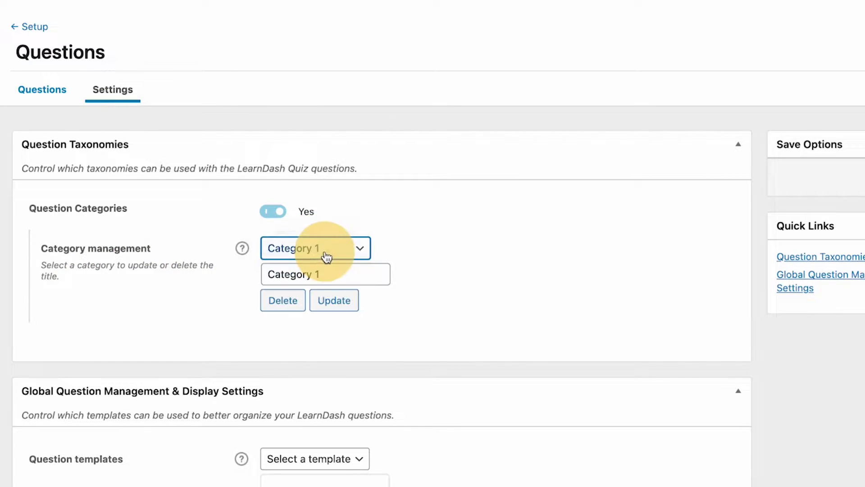
click(325, 250)
click(326, 232)
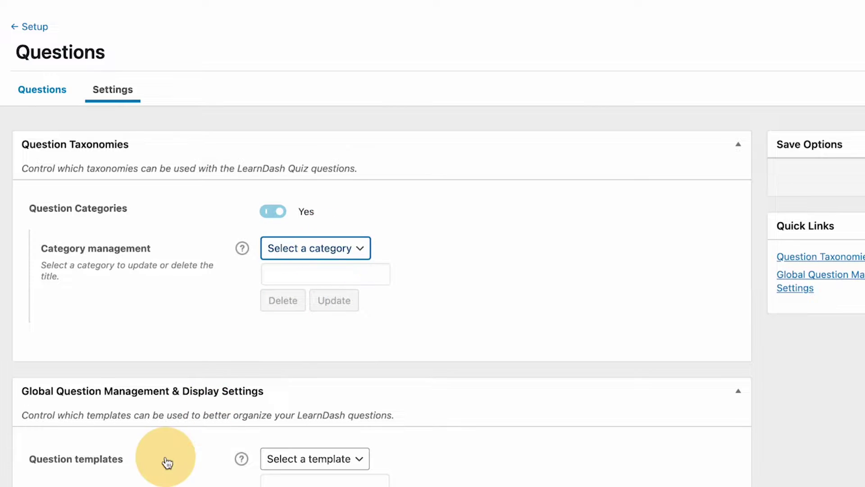
- Leave the question template unset and return to the Questions list
scroll(253, 378, down, 3)
click(305, 356)
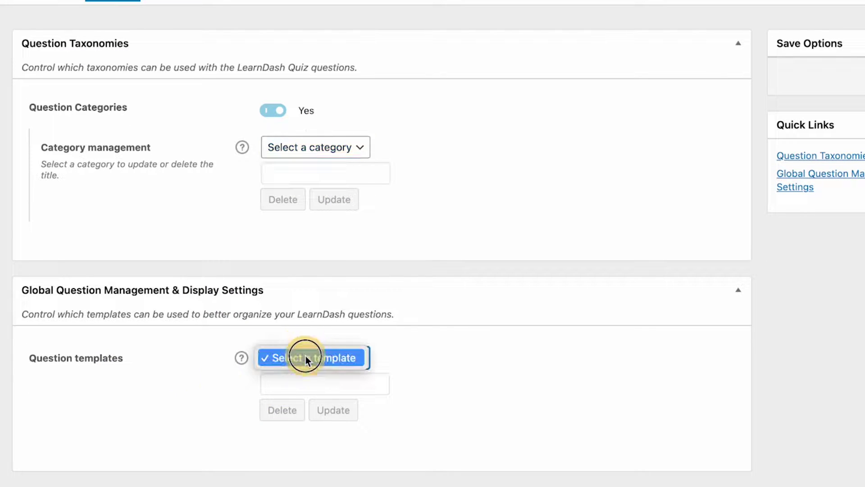
click(304, 356)
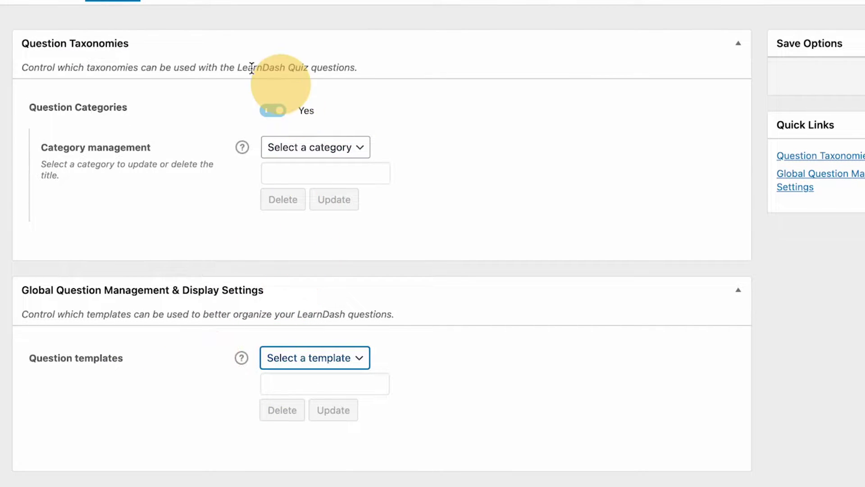
scroll(50, 45, up, 3)
click(52, 89)
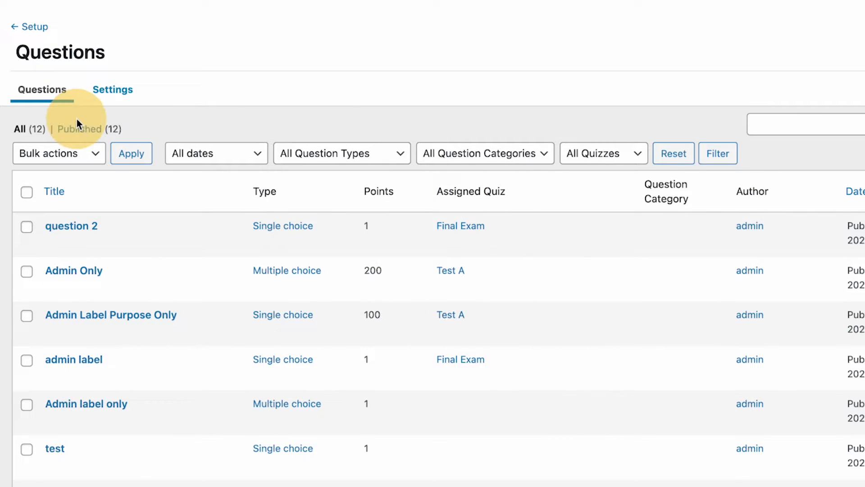
- Open question 2, select its body text, and expand the Admin Label Purpose Only details
click(73, 227)
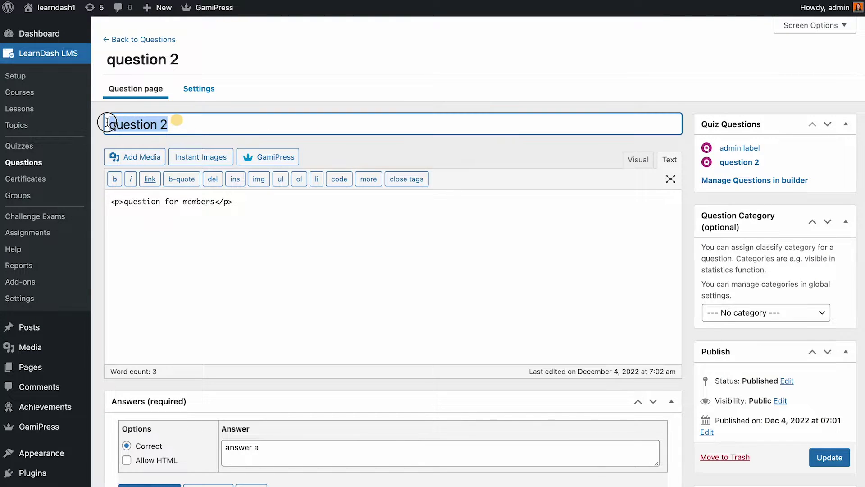
drag(250, 203, 107, 195)
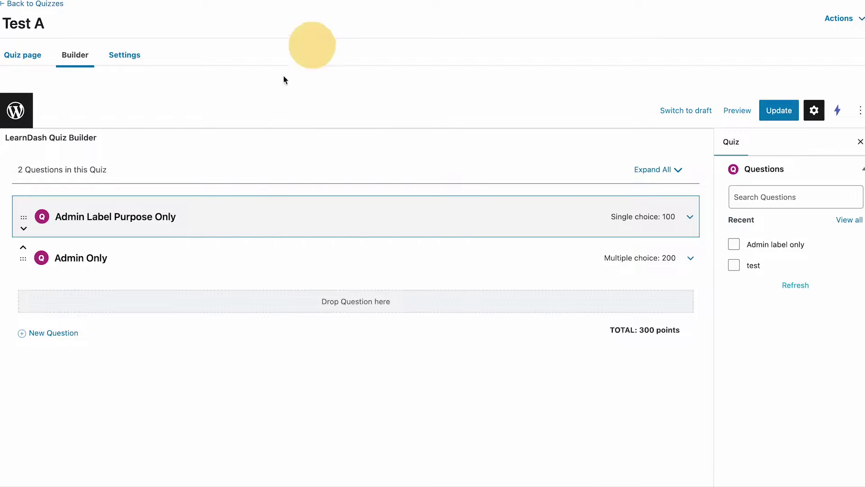
click(689, 216)
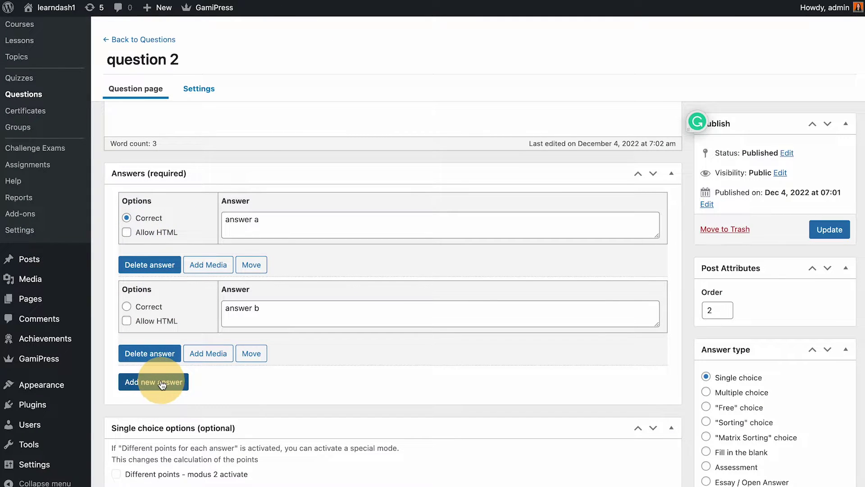
- Read the single choice description, then switch on 'Different points for each answer' for question 2
scroll(161, 388, down, 4)
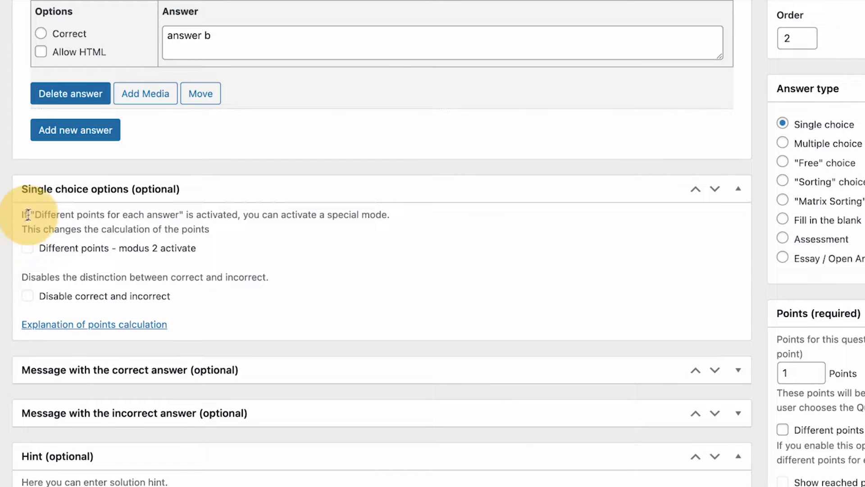
drag(115, 217, 322, 215)
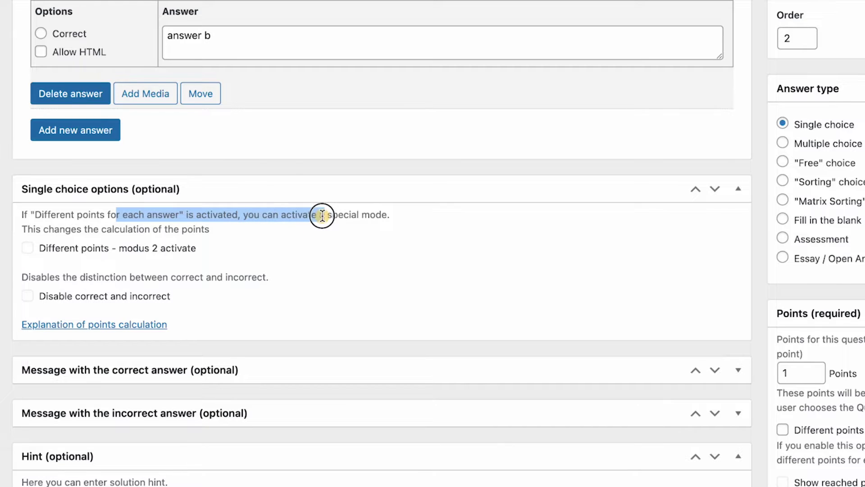
drag(389, 216, 198, 242)
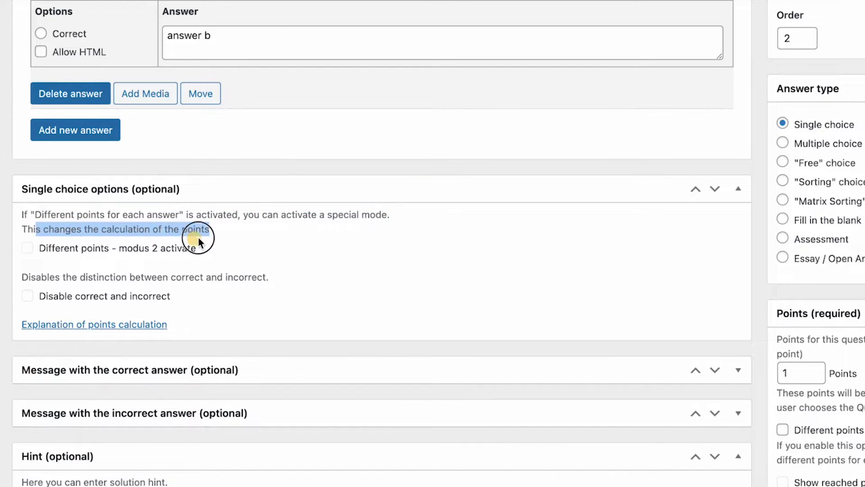
scroll(409, 201, up, 4)
scroll(245, 286, down, 2)
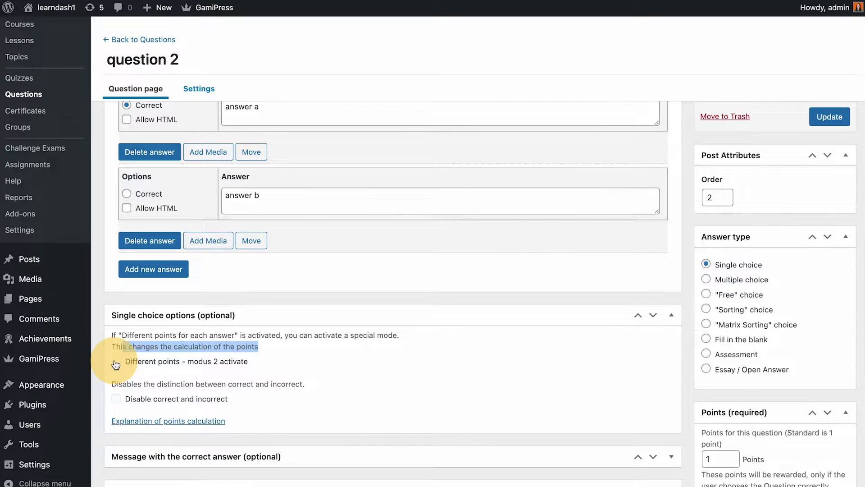
scroll(117, 361, up, 1)
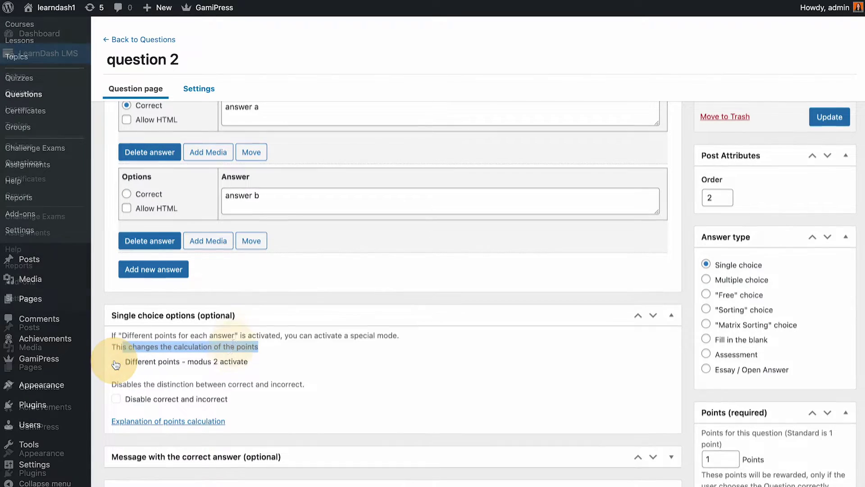
scroll(301, 324, down, 6)
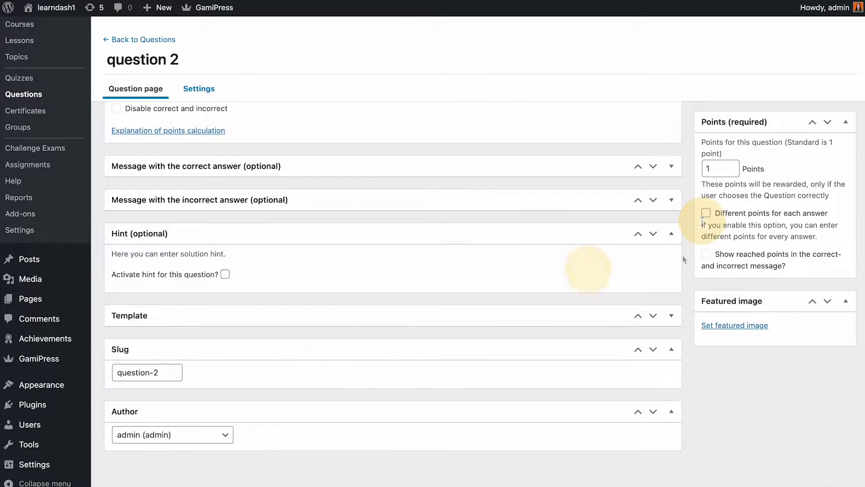
click(706, 216)
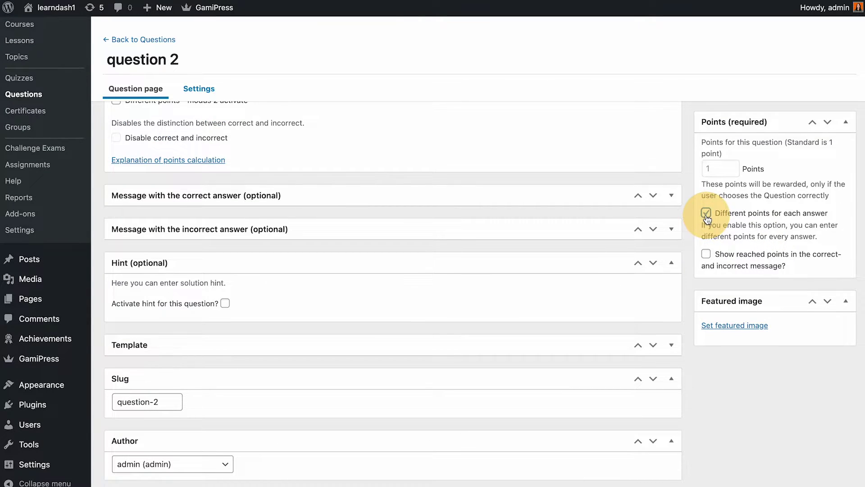
scroll(712, 189, up, 6)
scroll(704, 235, down, 6)
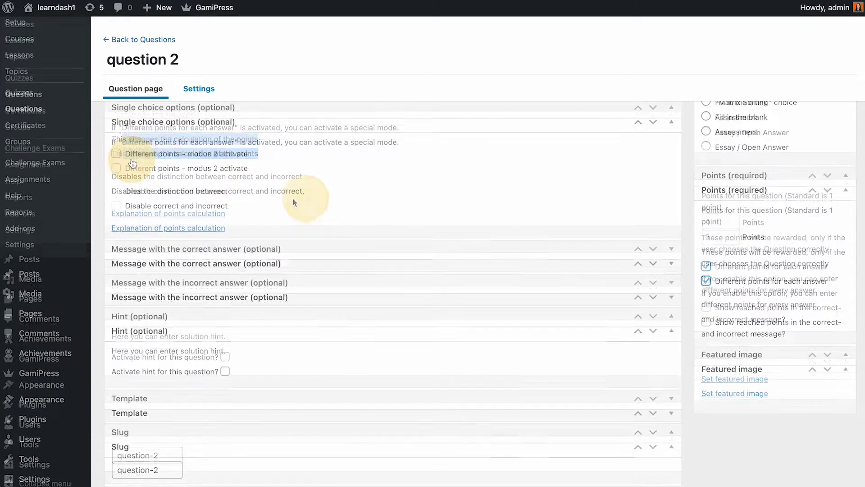
click(115, 168)
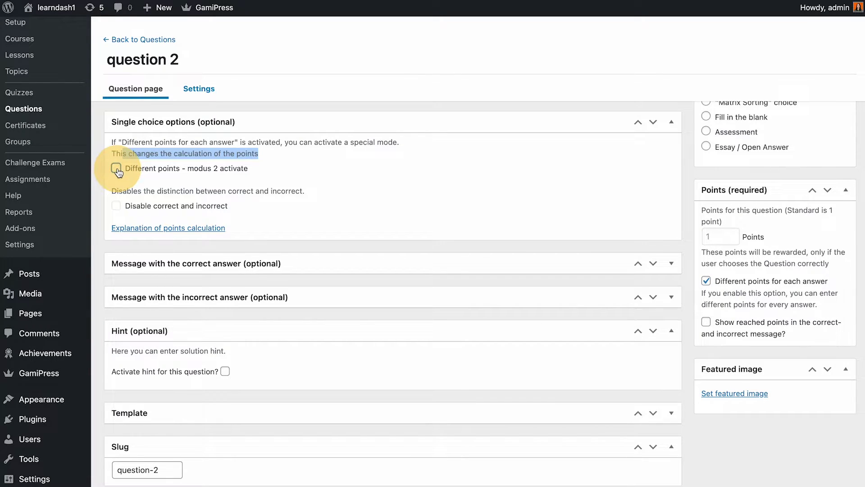
- Re-enable per-answer points and give answer a 100 points and answer b 20 points
click(706, 281)
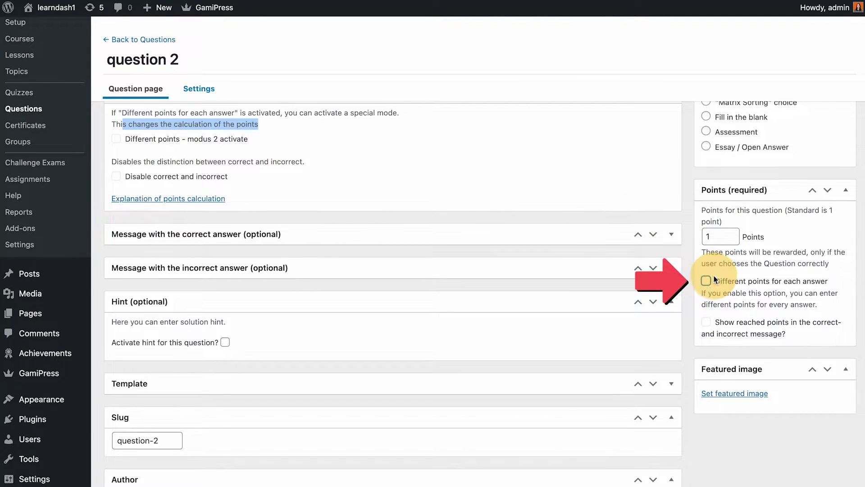
click(706, 281)
scroll(293, 228, up, 7)
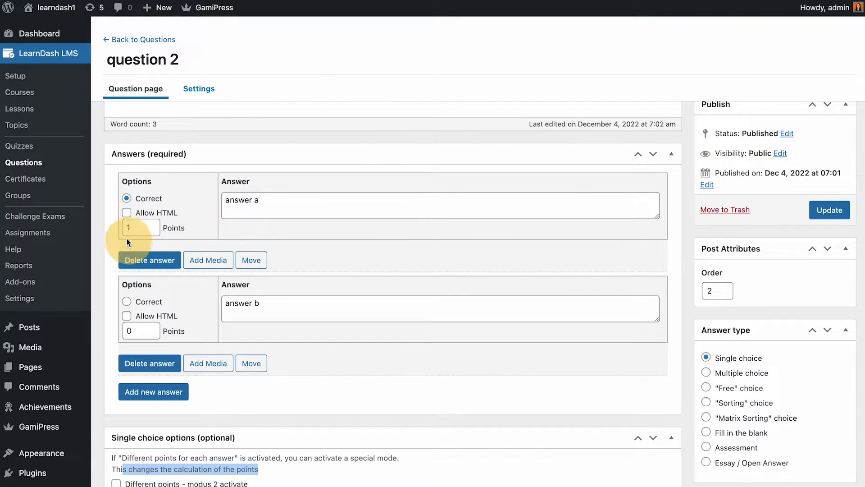
click(134, 226)
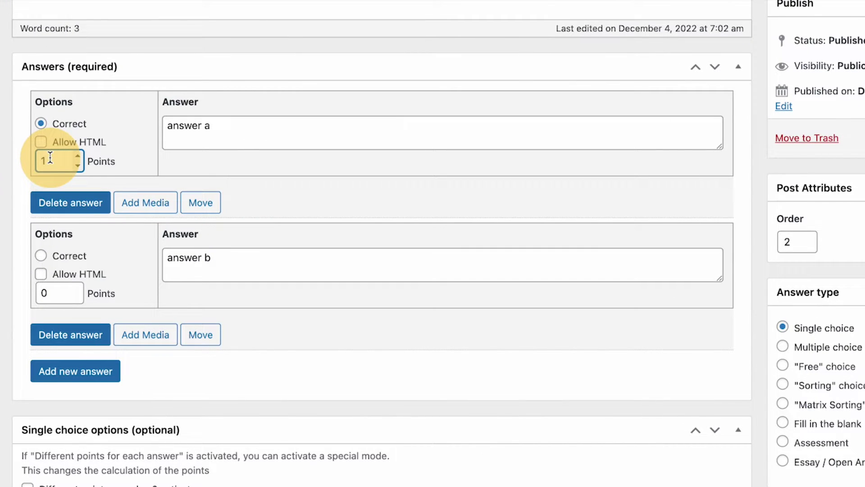
drag(51, 161, 10, 165)
text(100)
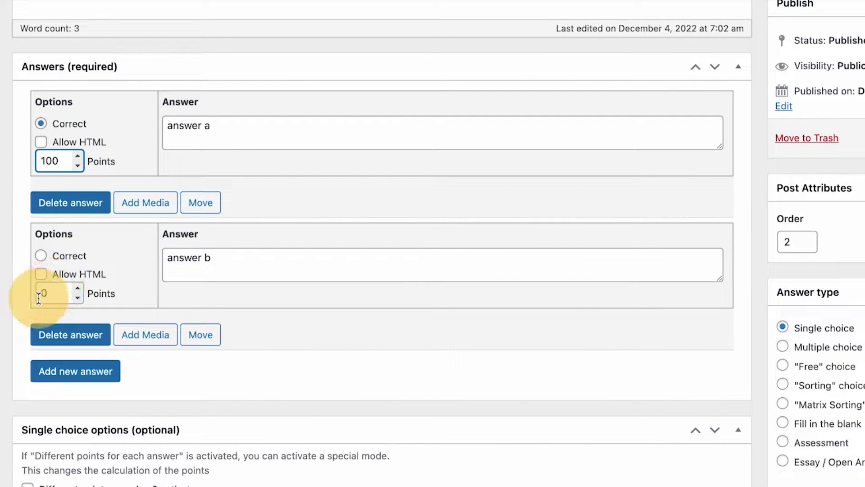
click(39, 297)
click(48, 294)
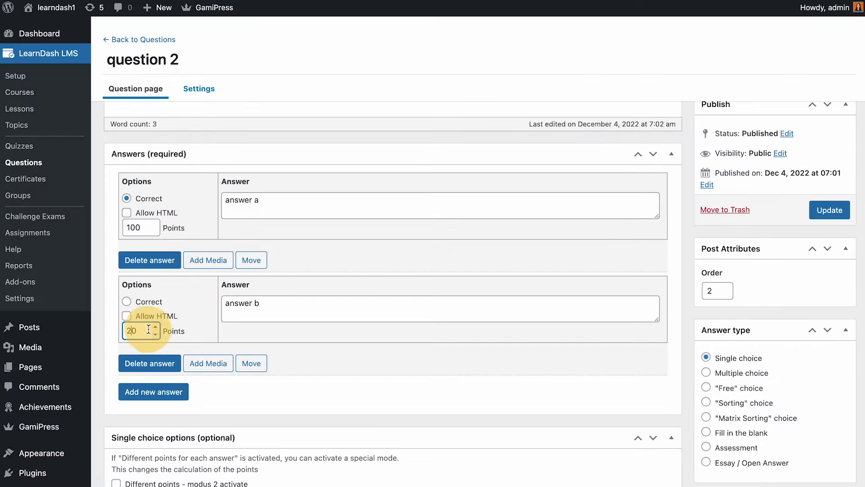
text(20)
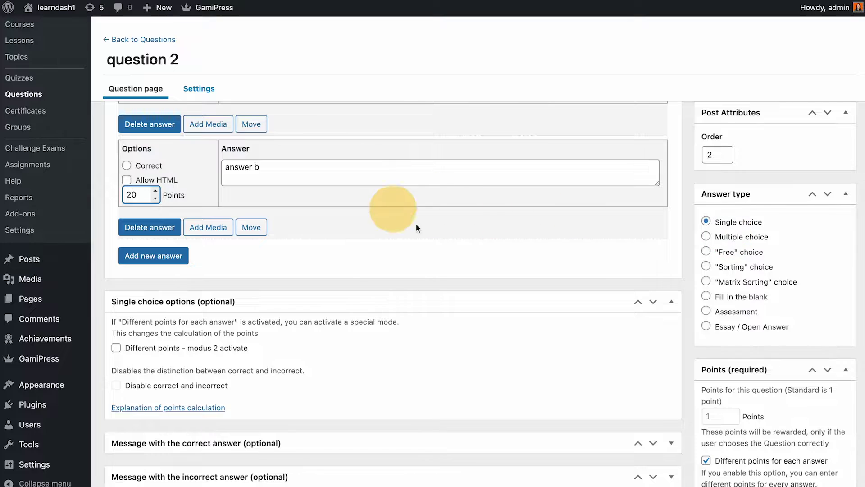
scroll(392, 207, up, 5)
scroll(406, 228, down, 10)
scroll(740, 184, up, 6)
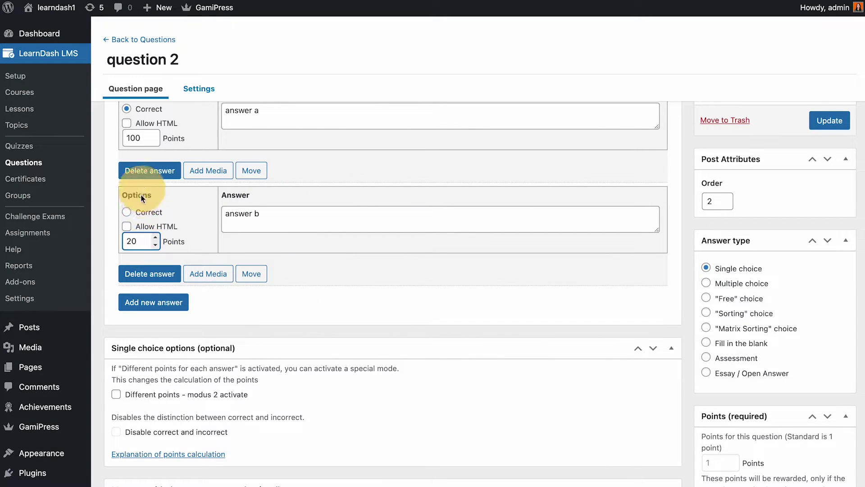
scroll(642, 258, up, 2)
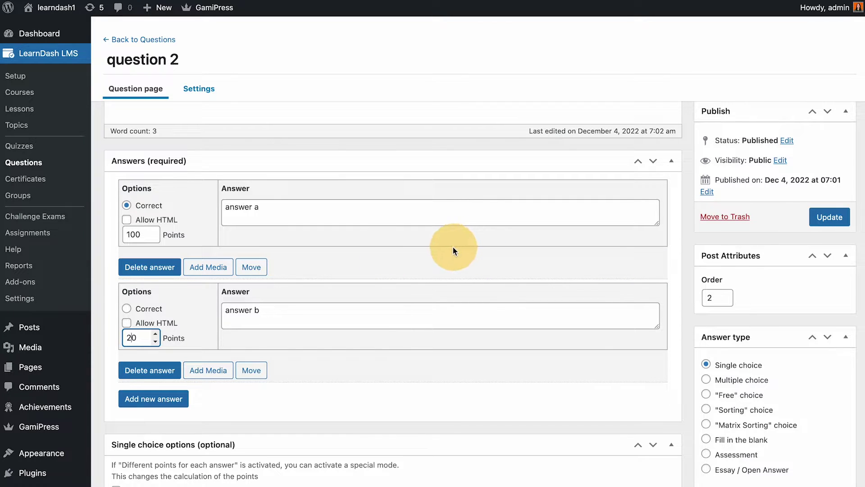
scroll(405, 282, down, 3)
scroll(309, 207, up, 3)
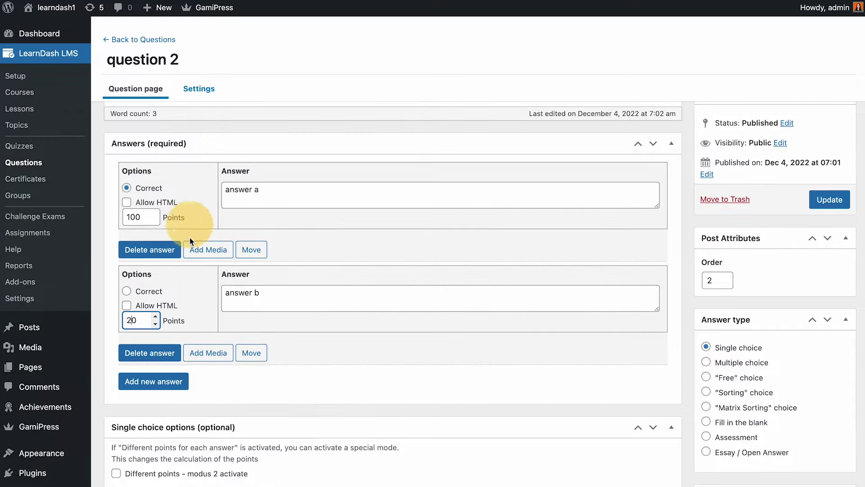
scroll(505, 325, down, 3)
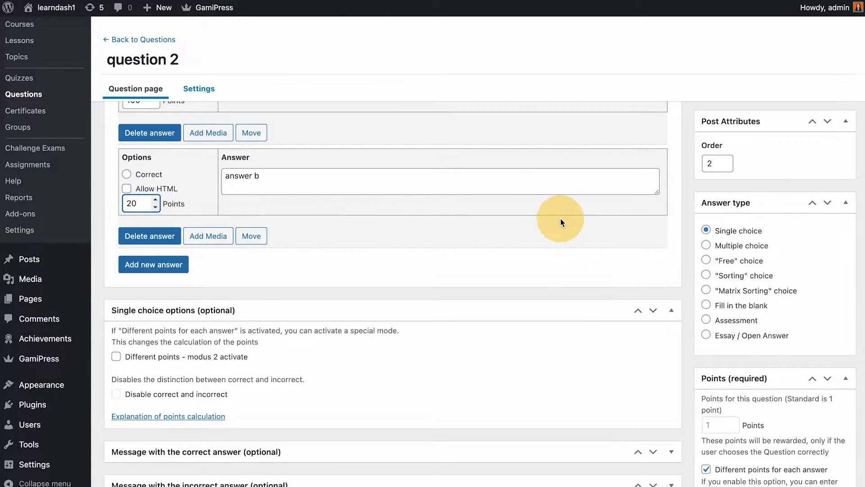
scroll(561, 218, down, 3)
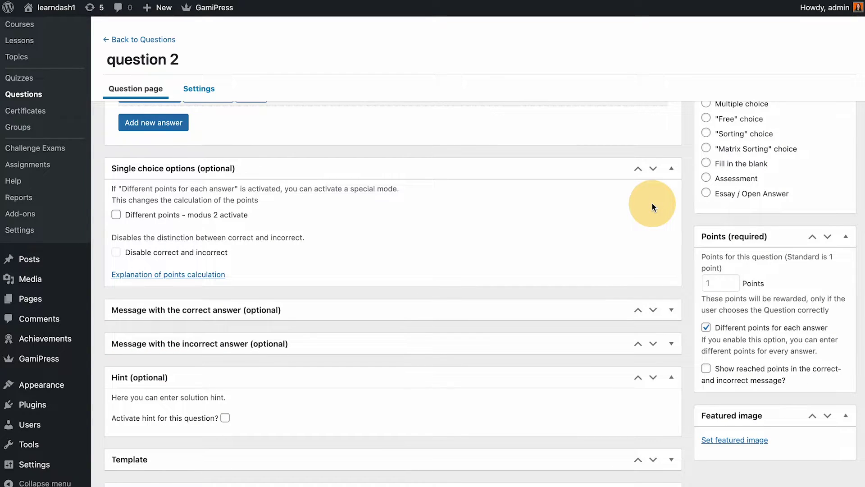
scroll(331, 270, up, 7)
scroll(742, 257, down, 9)
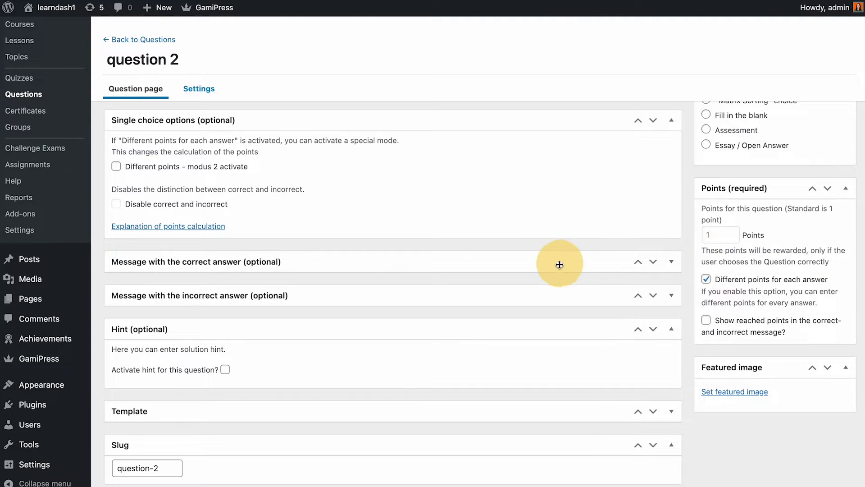
scroll(194, 251, down, 3)
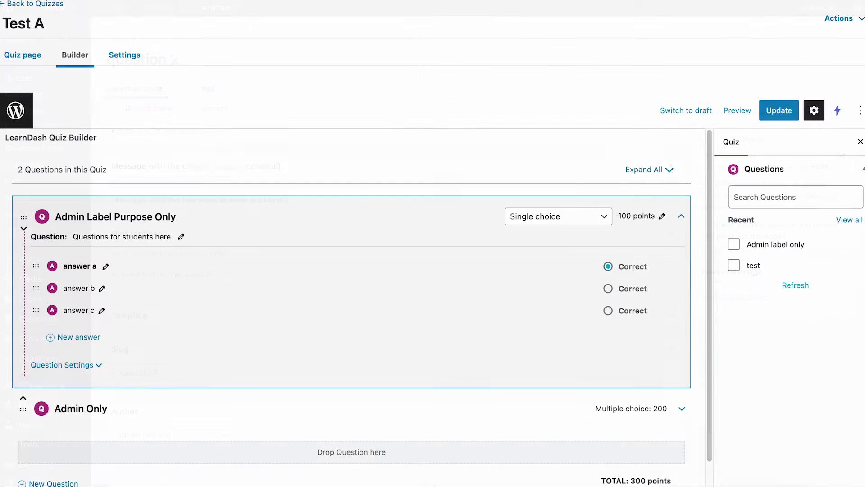
- Expand Question Settings, cancel out without saving, and edit answer a inline in Test A's builder
click(99, 366)
scroll(247, 315, down, 10)
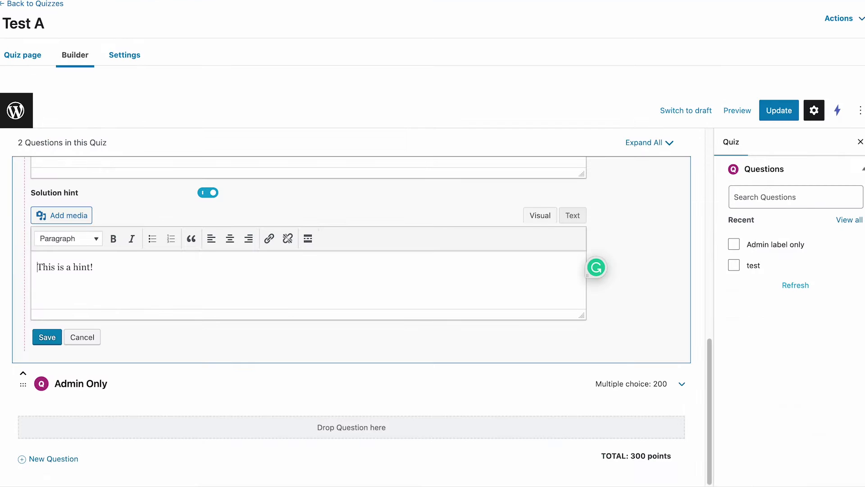
scroll(379, 224, up, 8)
scroll(431, 290, up, 4)
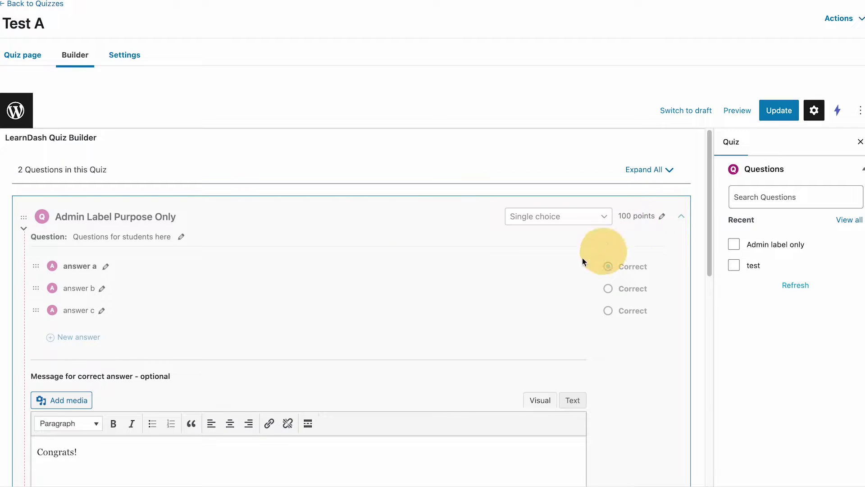
scroll(180, 318, down, 8)
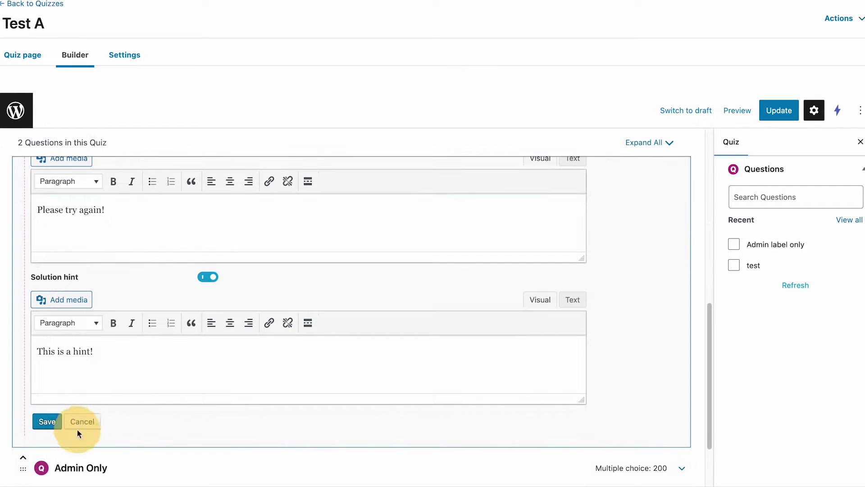
click(79, 424)
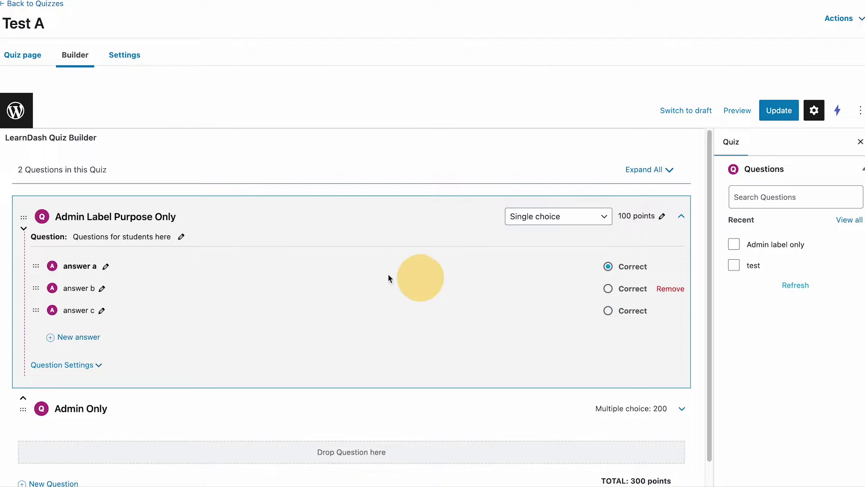
click(102, 266)
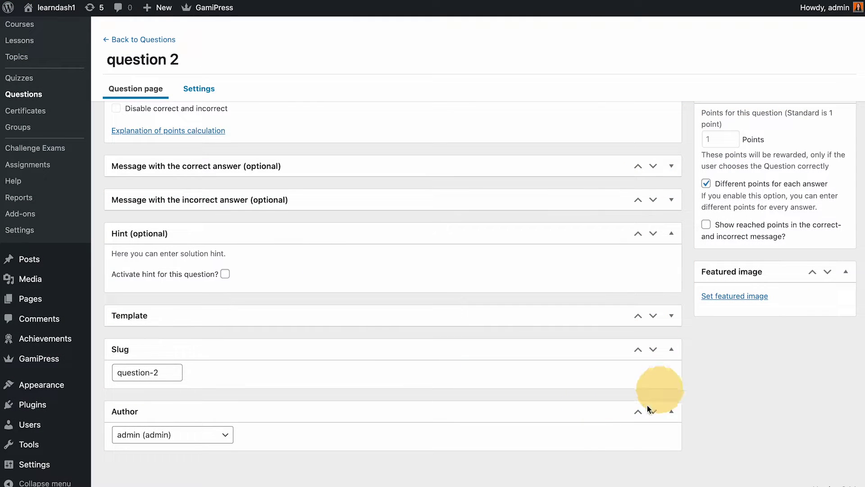
- Scroll question 2's Settings tab and open its Associated Quiz dropdown, which shows Final Exam
scroll(450, 383, up, 6)
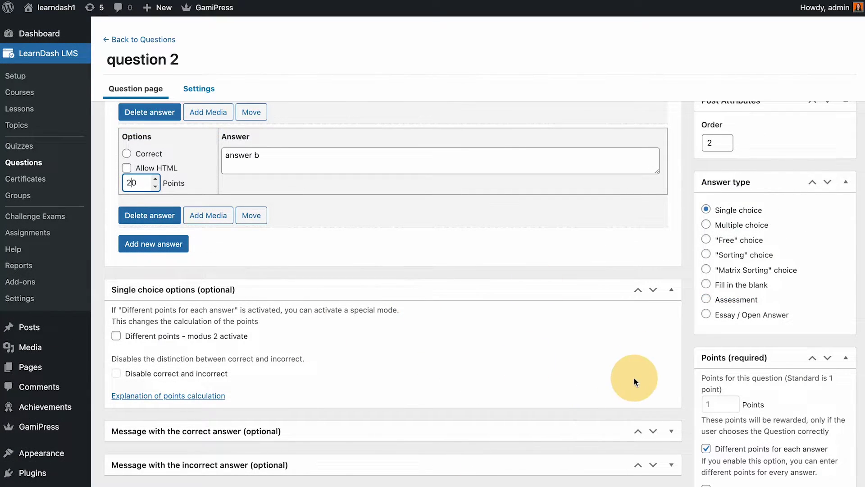
scroll(634, 377, down, 3)
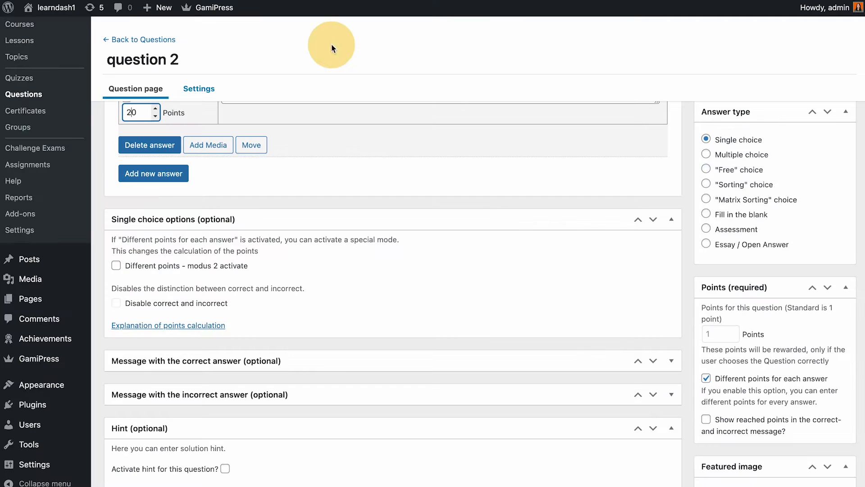
scroll(396, 367, up, 3)
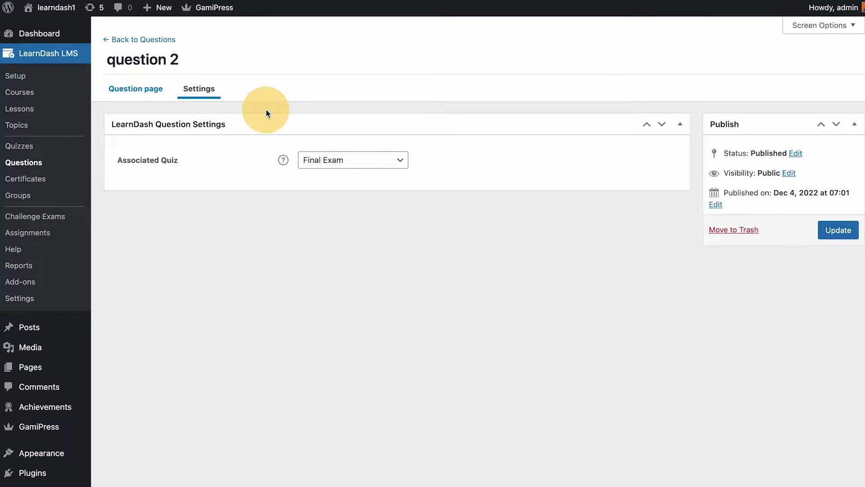
click(336, 168)
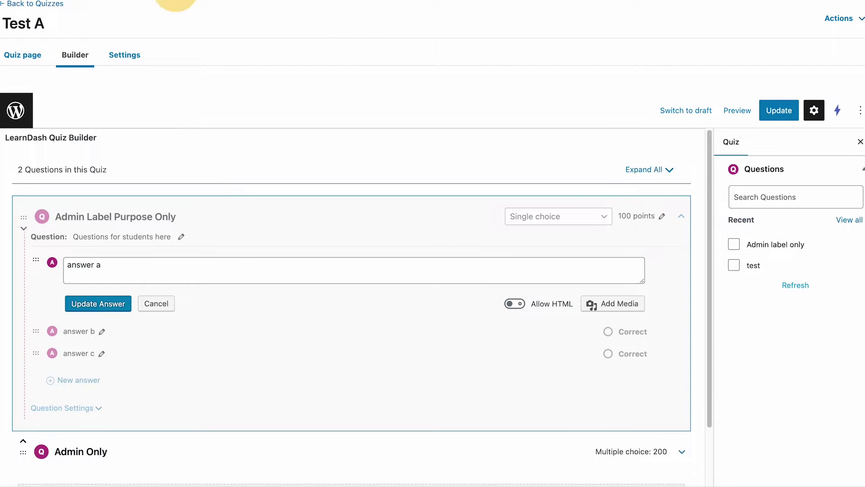
- Reload the Test A quiz builder, discarding the unsaved answer edit
key(super+r)
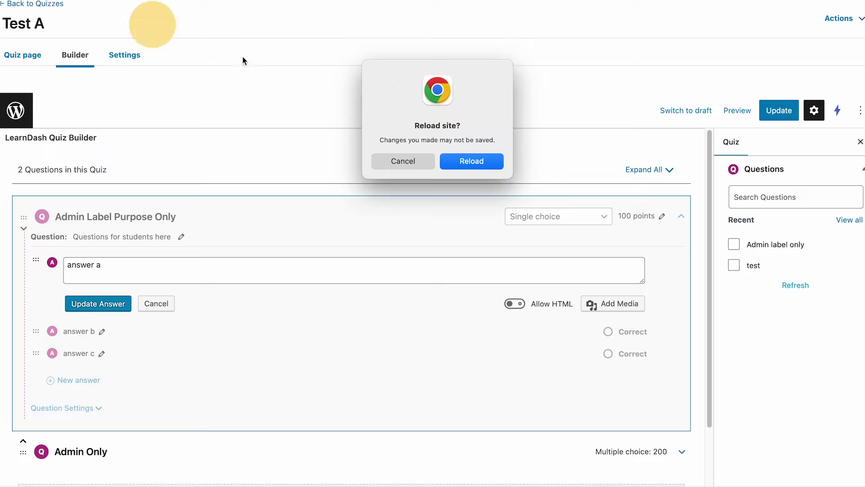
click(484, 167)
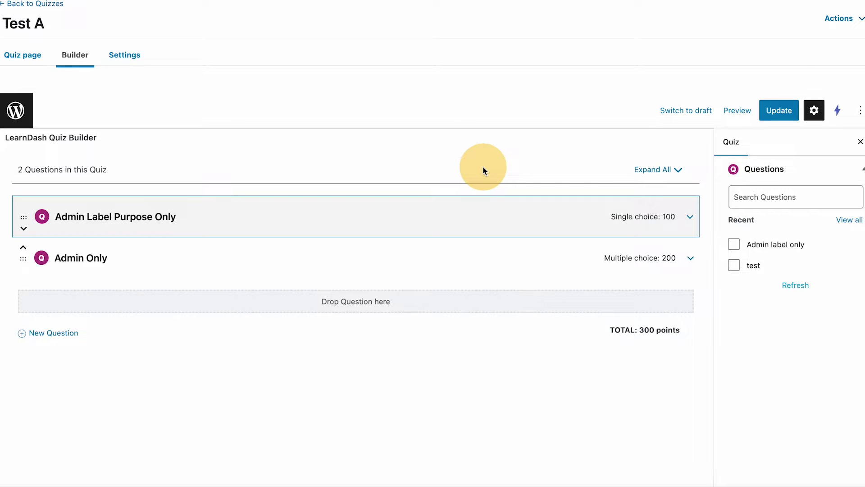
mouse_move(739, 244)
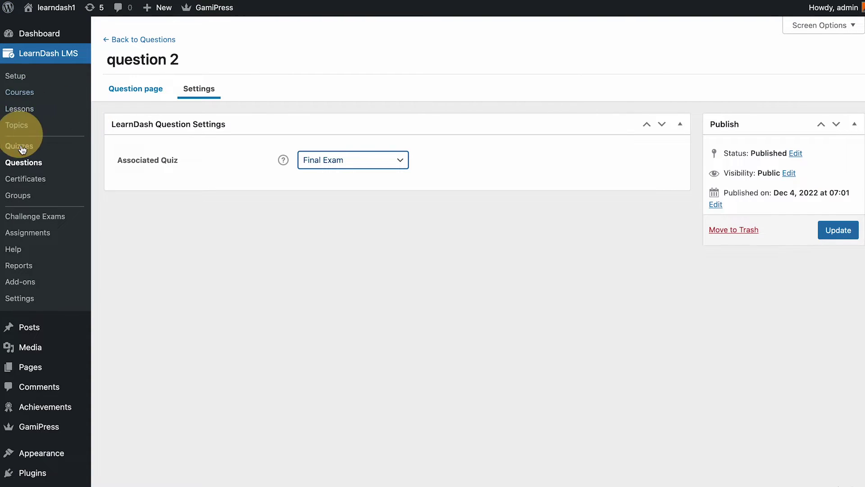
- Set the 'Admin label only' question's Associated Quiz to Final Exam and update it
click(45, 171)
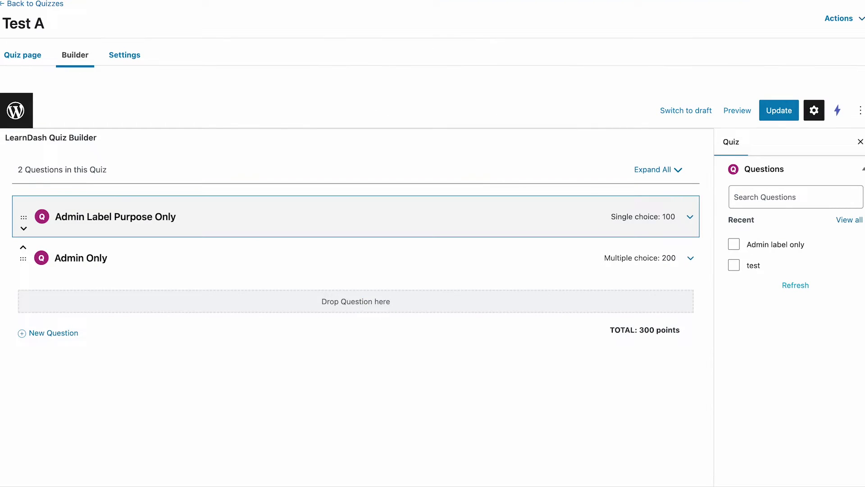
click(195, 268)
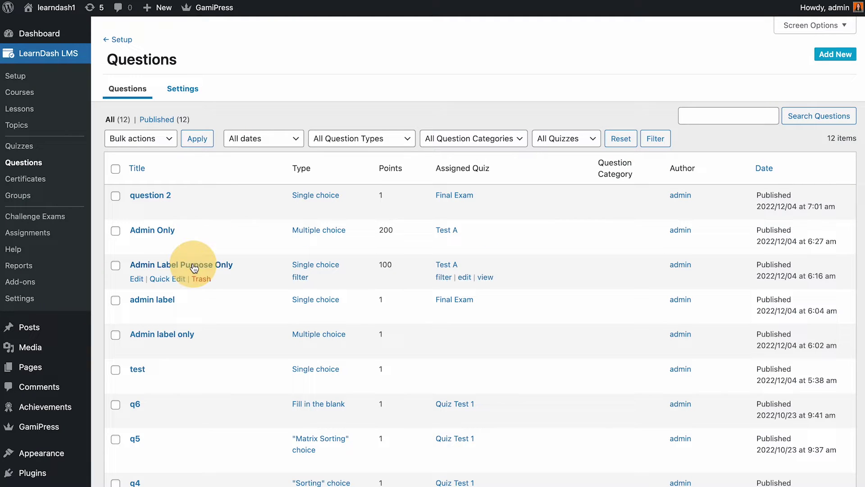
click(157, 334)
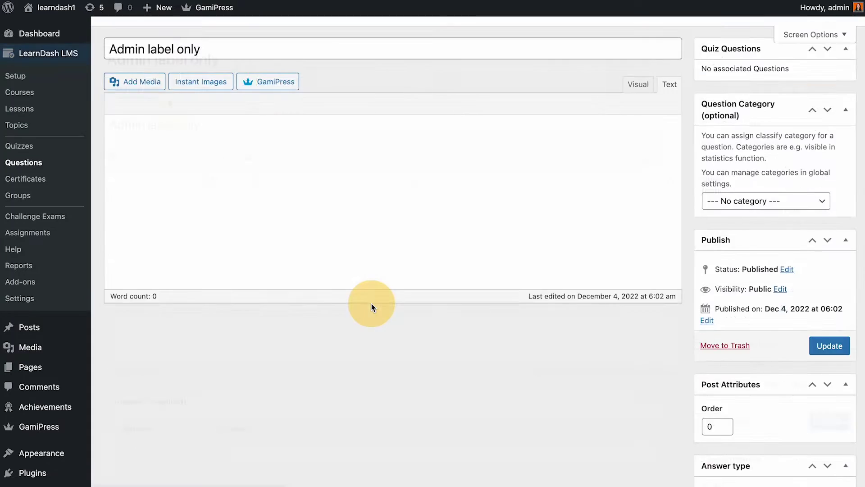
click(199, 88)
click(382, 169)
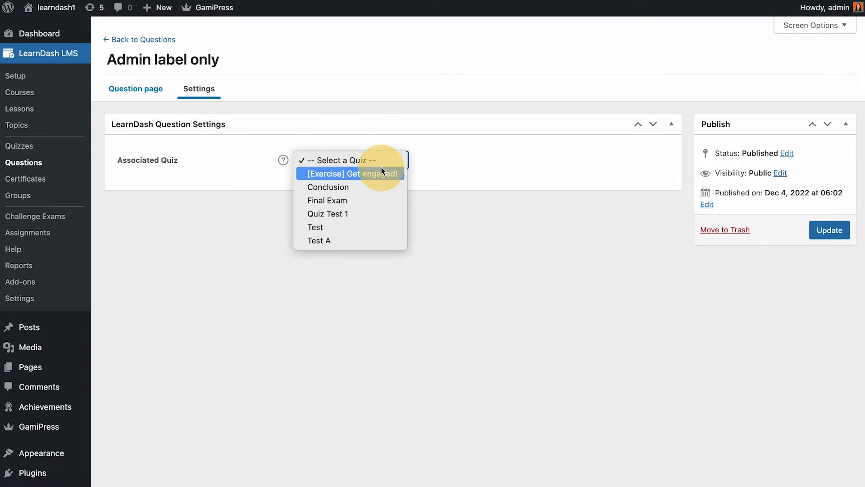
click(718, 223)
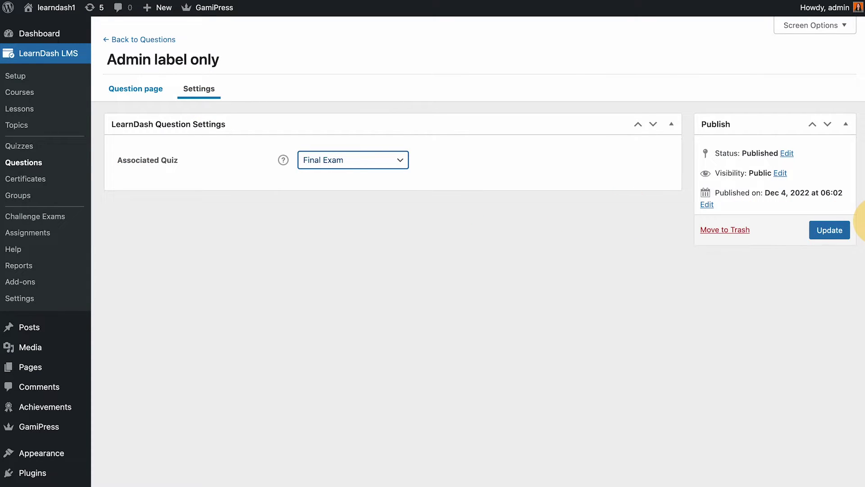
click(830, 229)
click(530, 48)
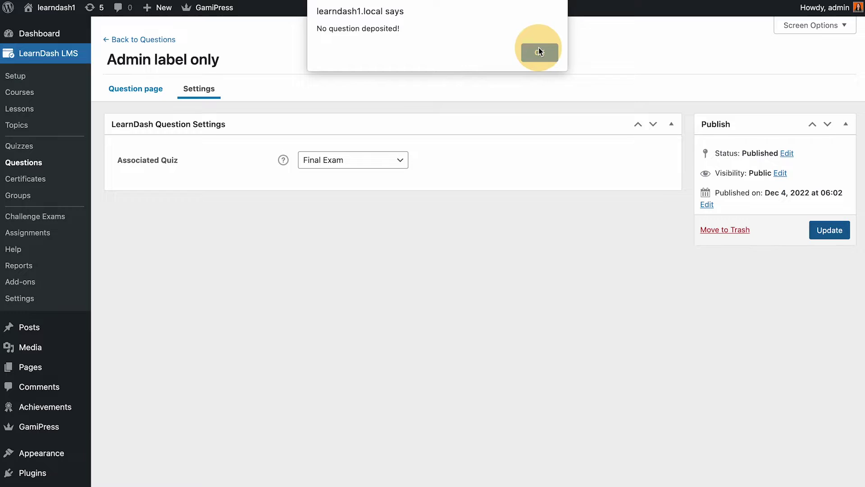
click(131, 90)
- Enter 'yes' as the correct first answer and add a second answer row
scroll(199, 363, down, 3)
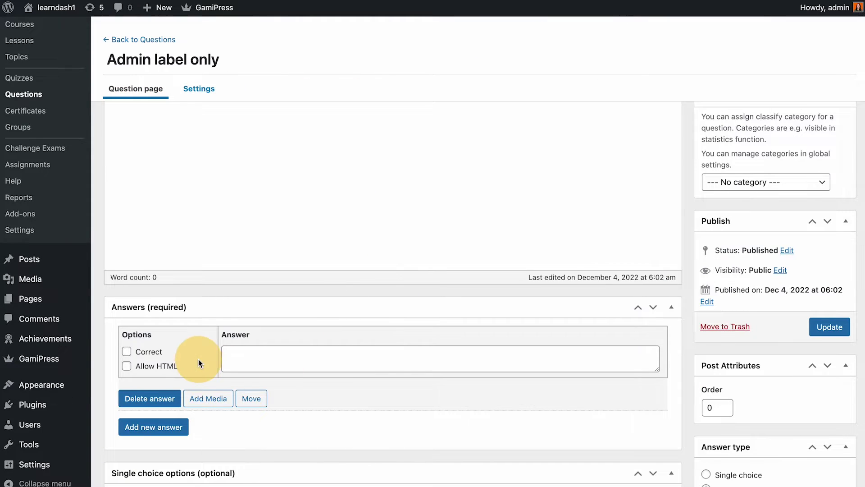
scroll(198, 362, up, 3)
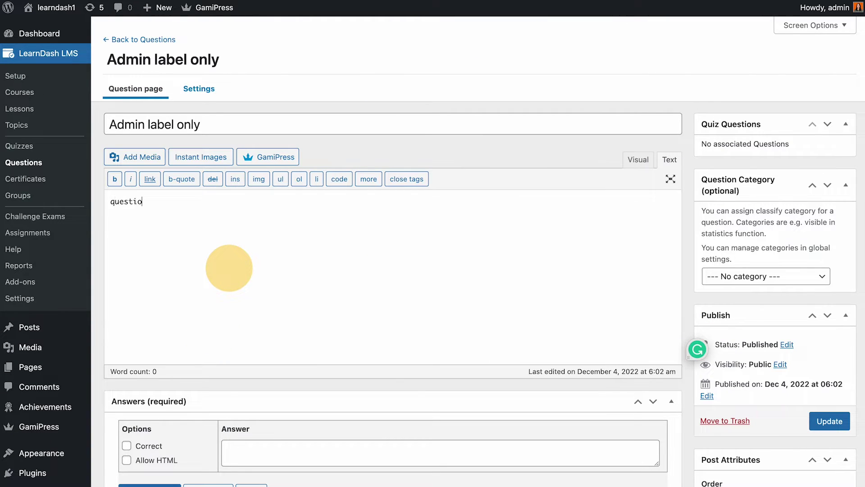
click(236, 448)
text(yes)
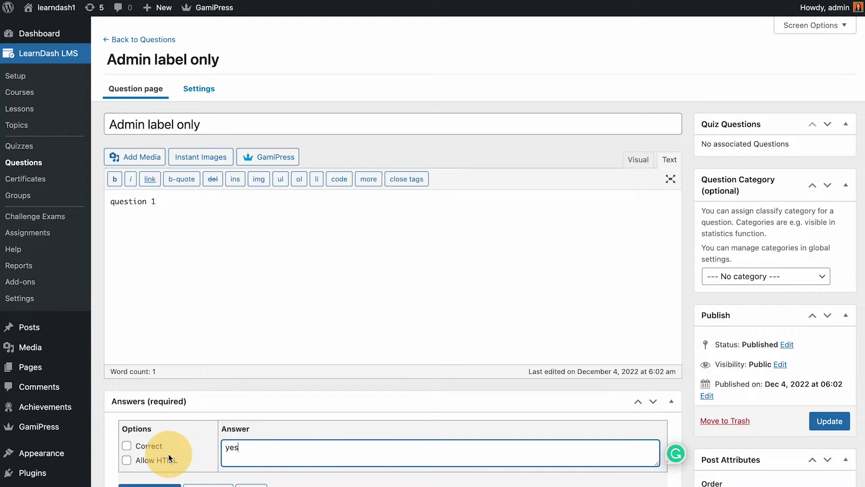
click(145, 446)
scroll(222, 478, down, 7)
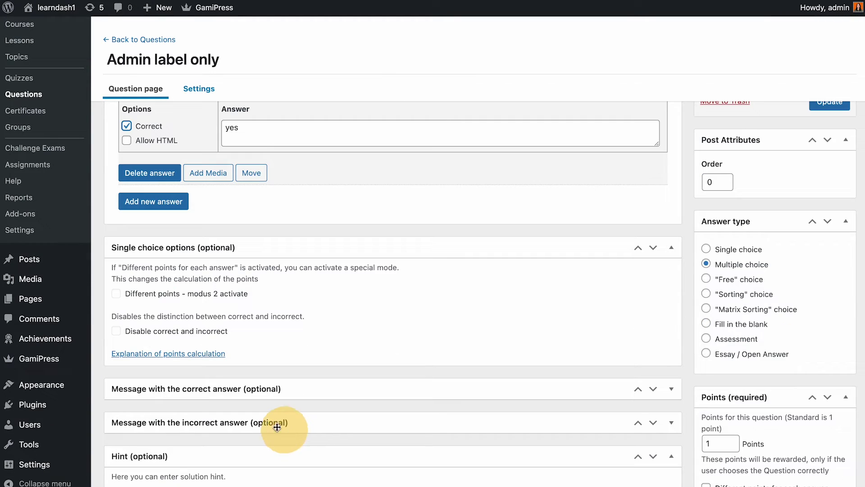
click(151, 199)
click(291, 219)
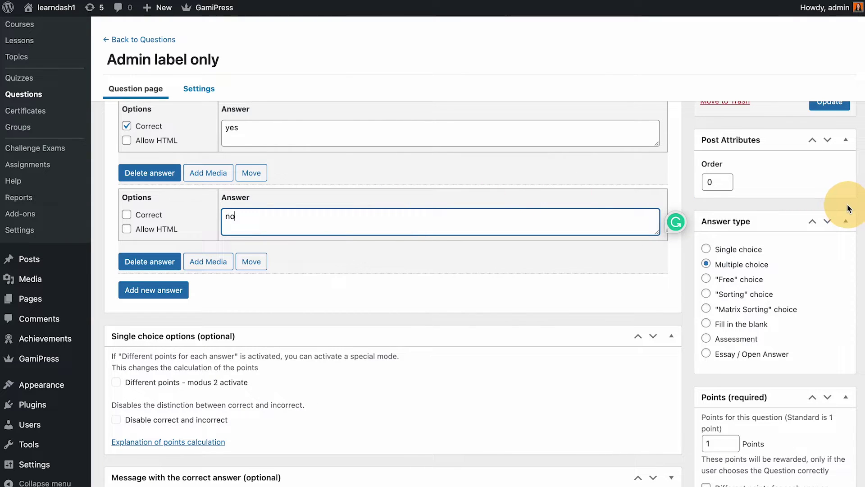
- Make the question single choice, save it, and view its Associated Quiz setting
click(738, 252)
scroll(825, 230, up, 4)
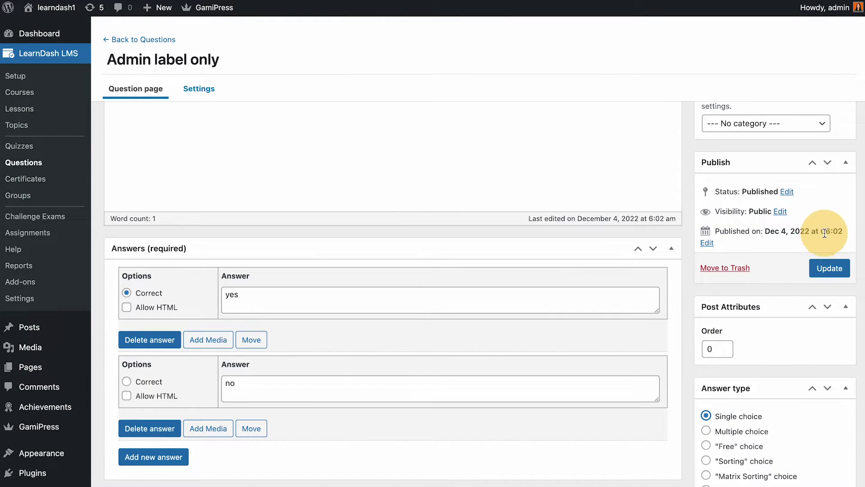
click(842, 273)
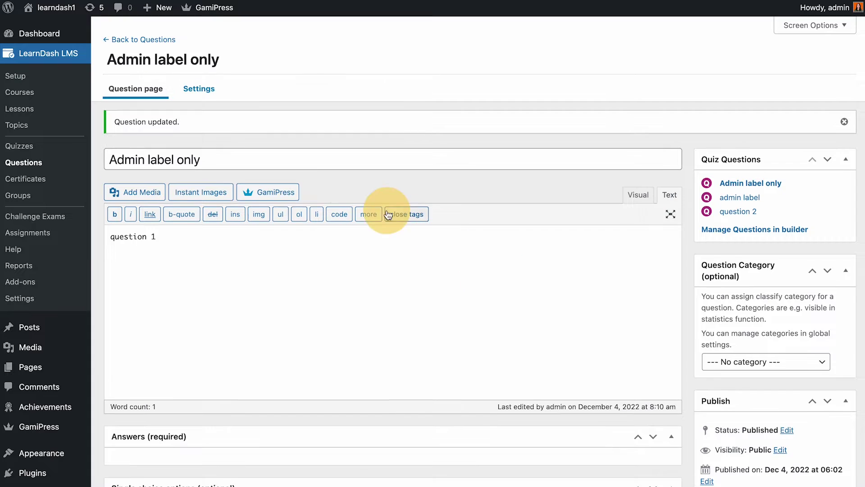
click(208, 89)
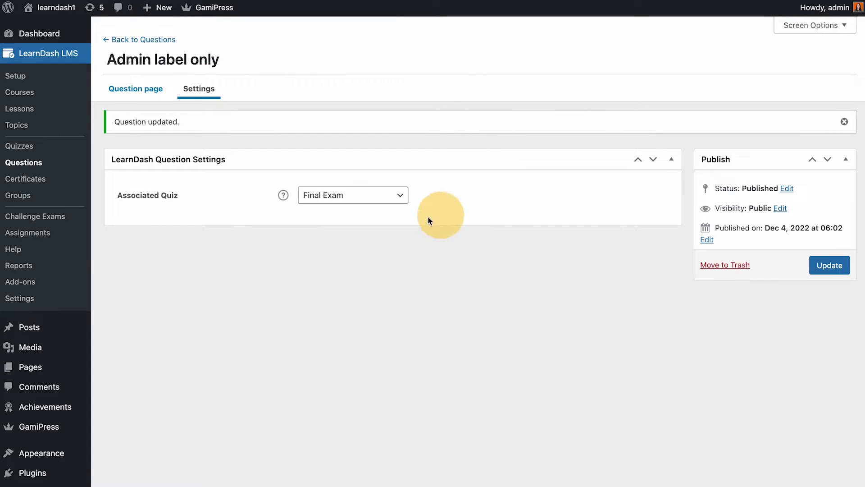
- Save the question with Final Exam kept, then refresh Test A's addable questions to confirm it's gone
click(387, 206)
click(832, 264)
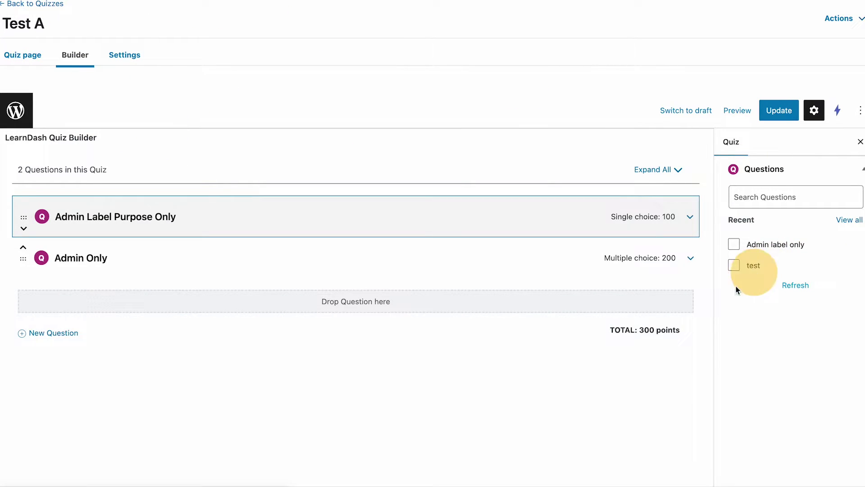
mouse_move(768, 244)
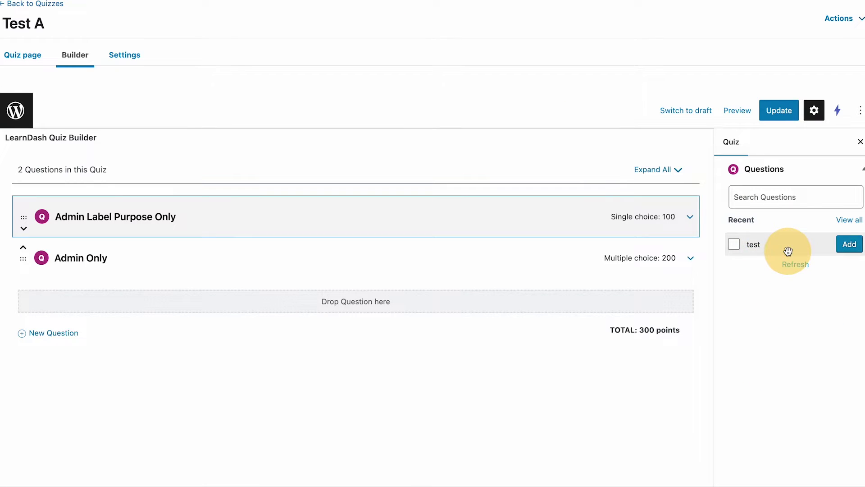
click(796, 273)
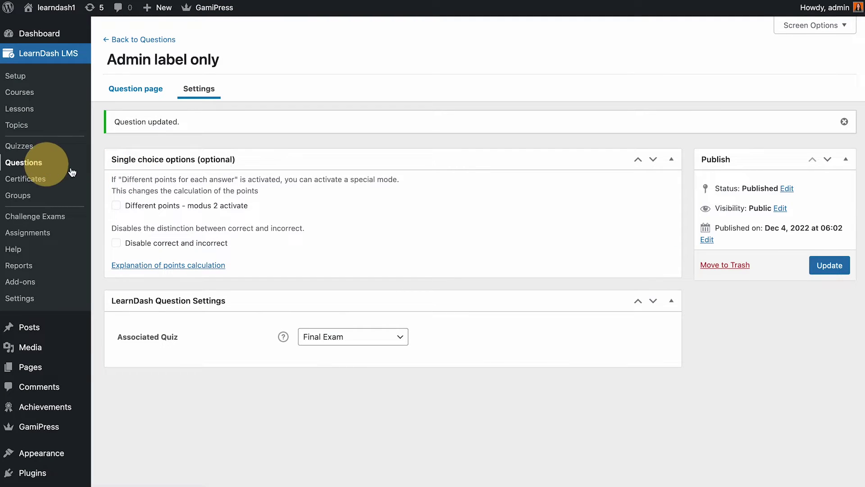
click(56, 163)
- Set the 'test' question's Associated Quiz to Conclusion, update it, and return to the Questions list
click(138, 370)
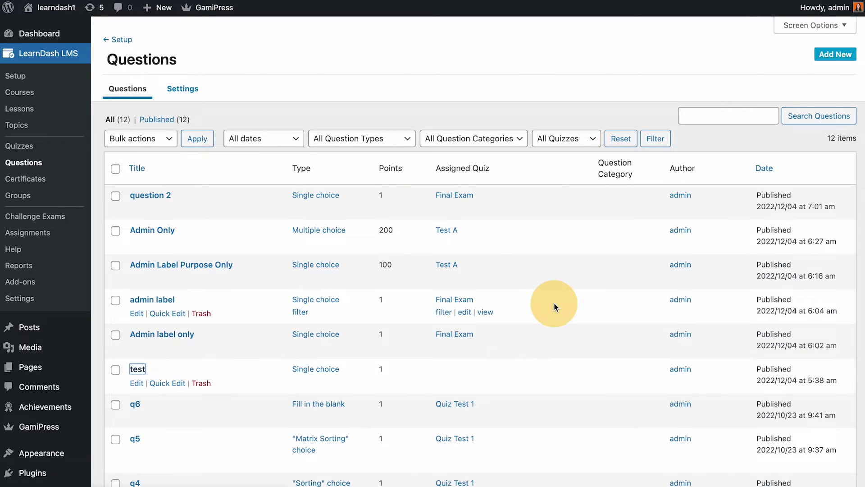
scroll(257, 222, down, 12)
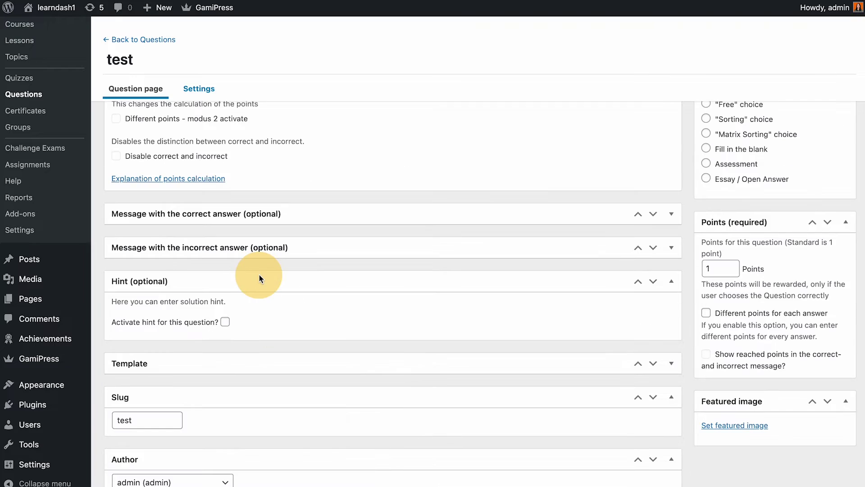
scroll(238, 163, up, 10)
click(206, 89)
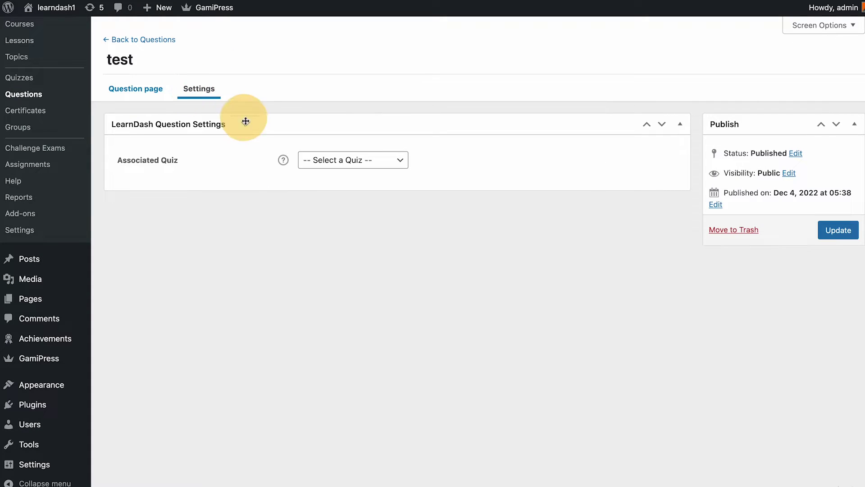
click(361, 162)
click(370, 189)
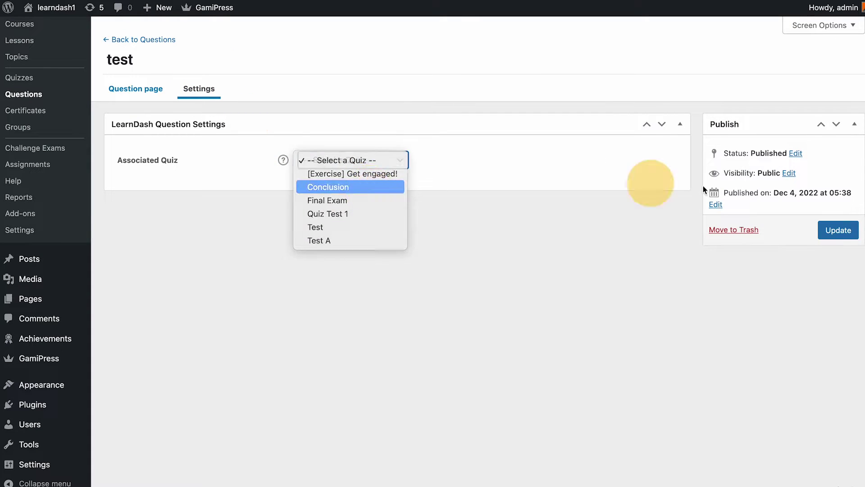
click(838, 230)
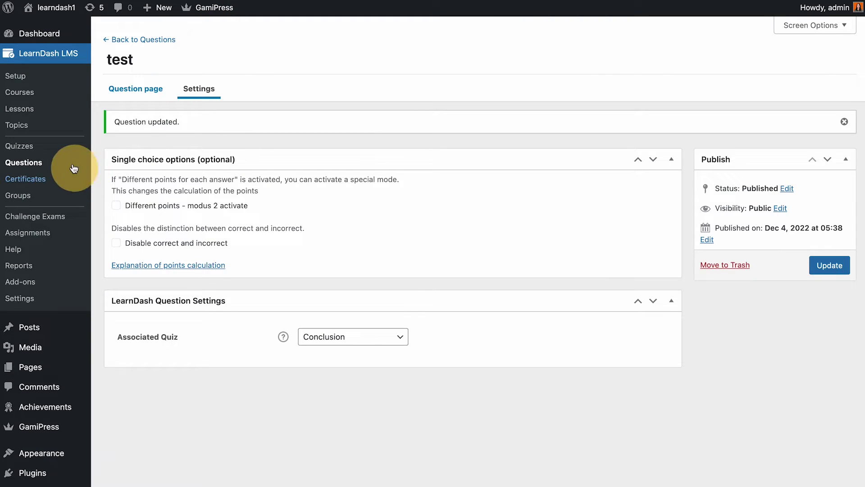
click(74, 169)
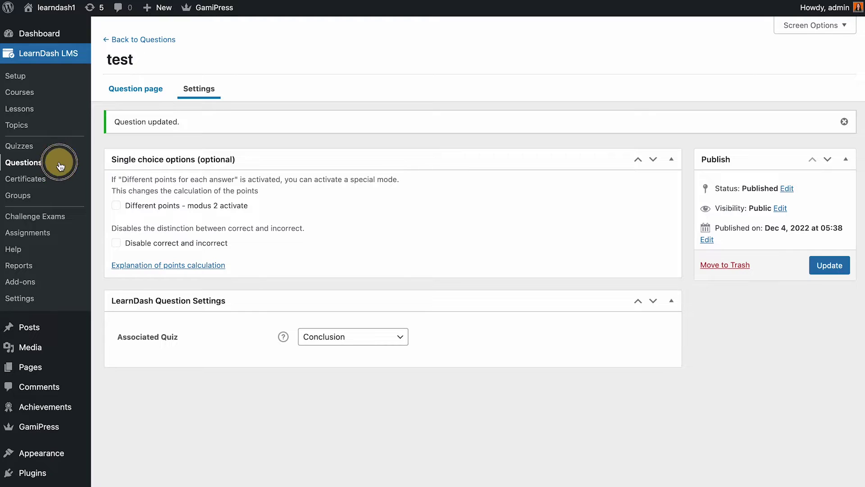
scroll(332, 238, down, 5)
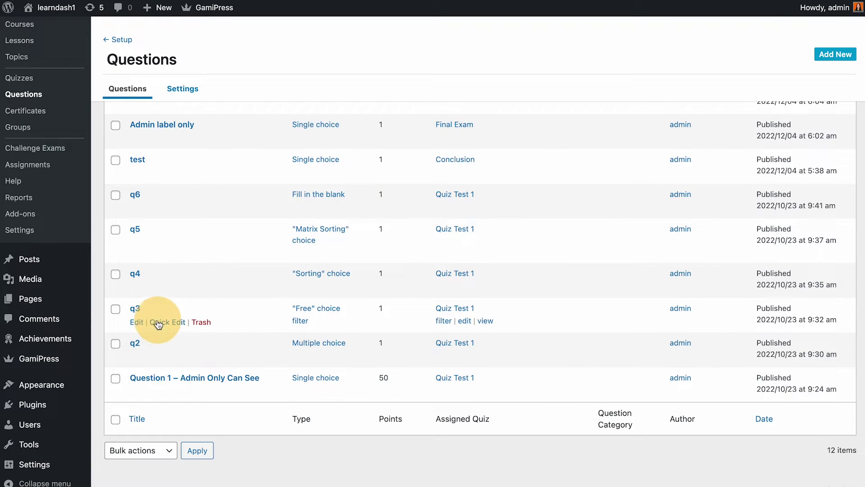
- Clear q3's Associated Quiz to '-- Select a Quiz --', removing it from Quiz Test 1
click(134, 308)
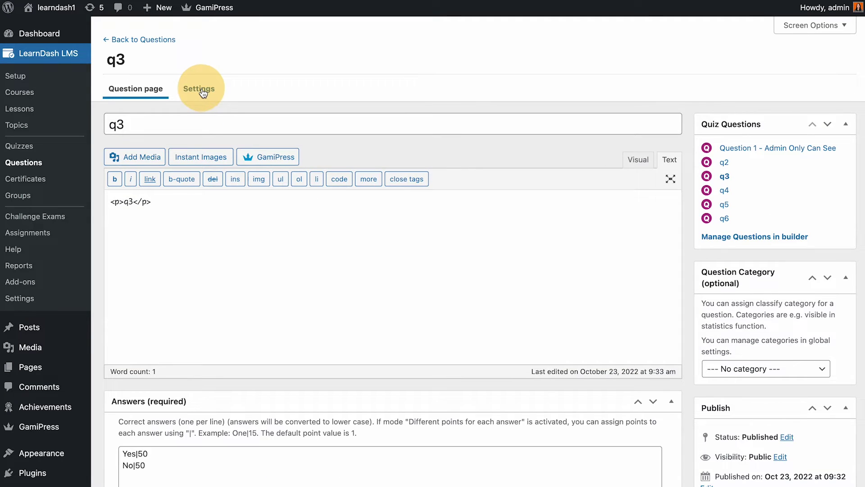
click(199, 88)
click(376, 159)
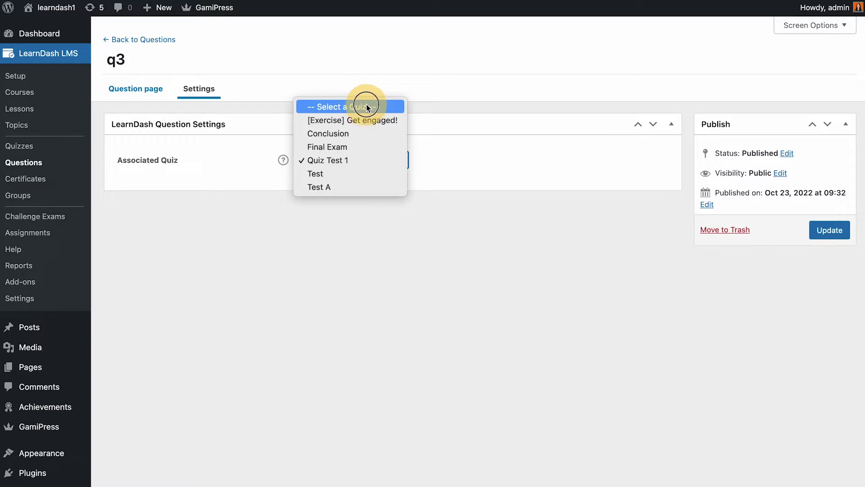
click(366, 106)
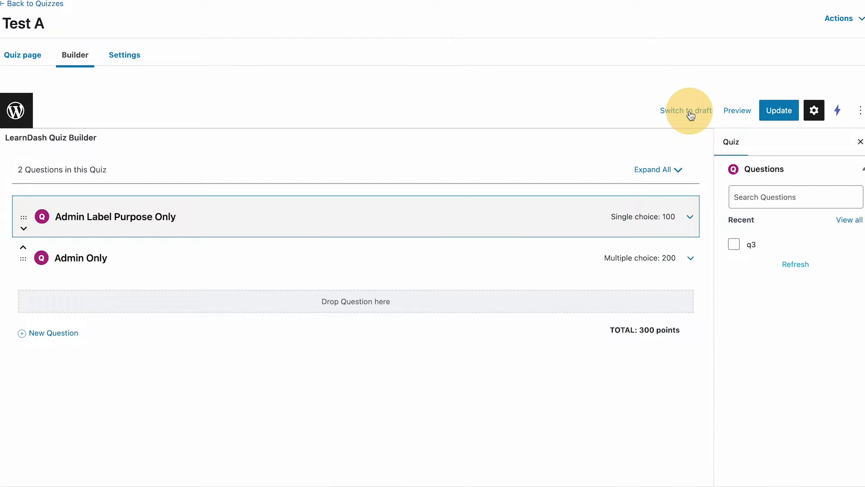
- Add q3 to Test A as its third question, save the quiz at 301 points, and check q3's quiz
click(734, 245)
click(847, 246)
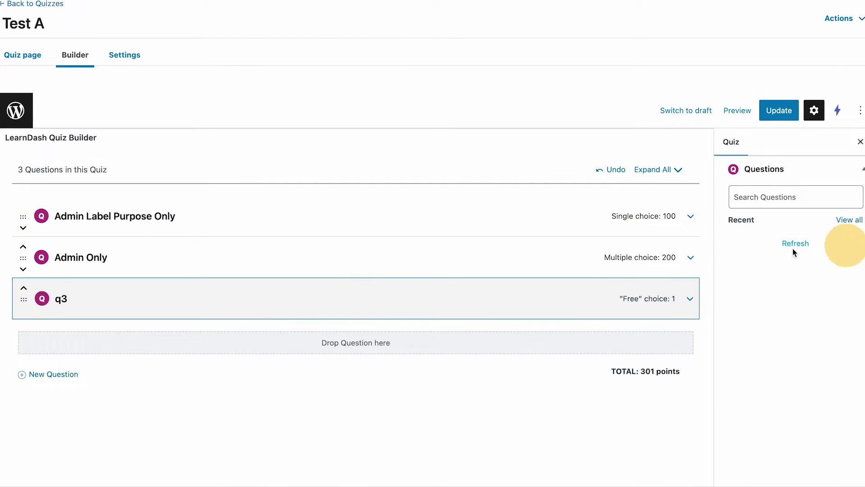
click(787, 109)
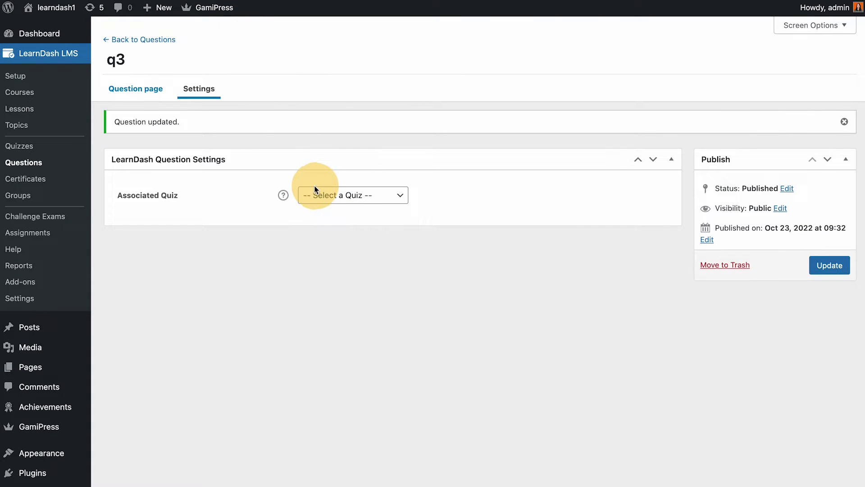
click(315, 190)
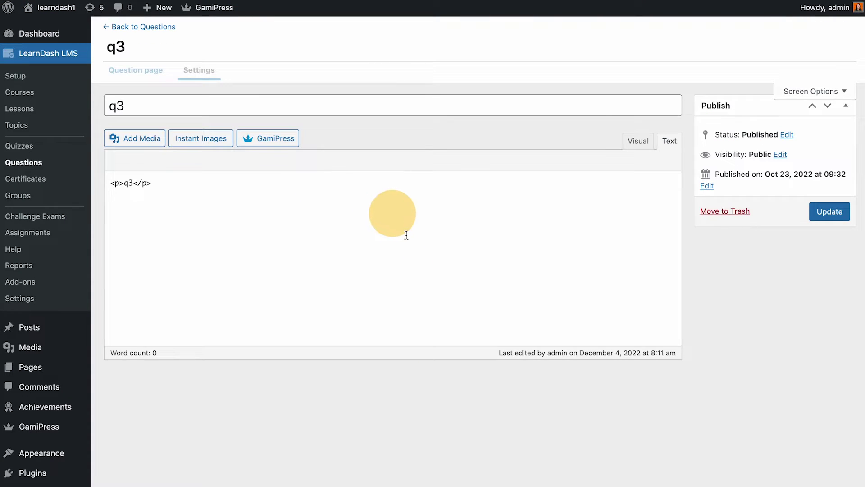
click(199, 89)
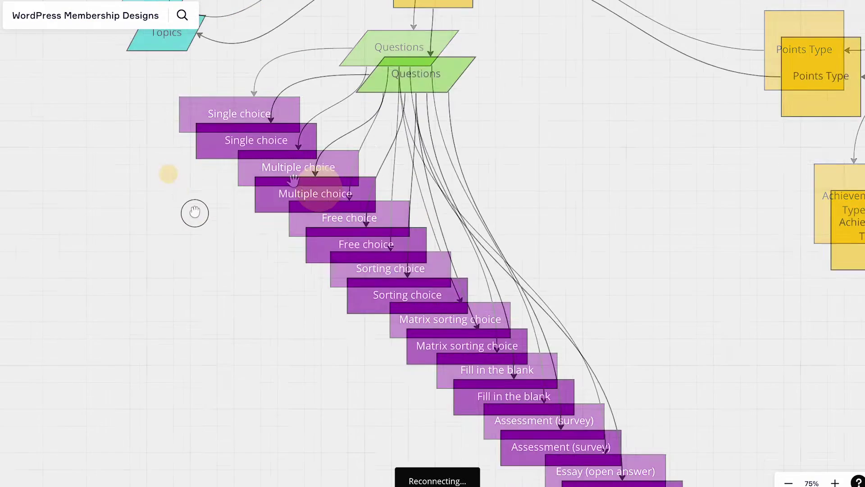
click(457, 193)
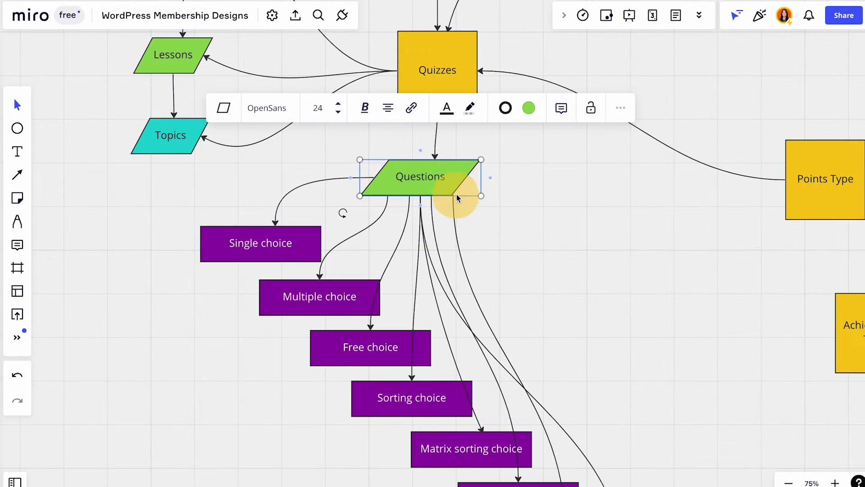
click(428, 63)
click(543, 118)
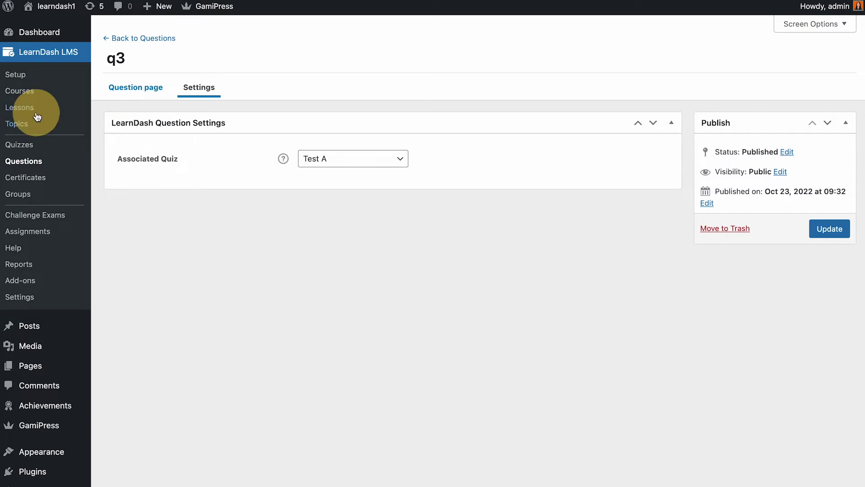
- Check the Courses and Questions lists, then clone the Practical Mindfulness course
click(27, 91)
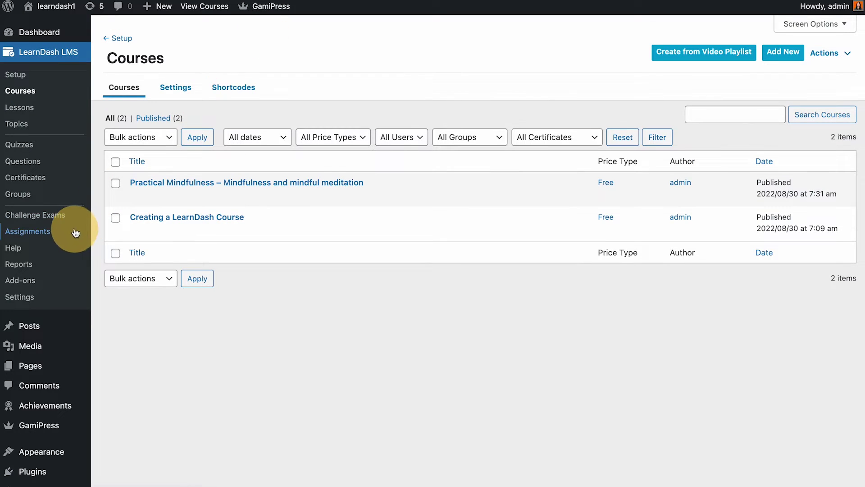
click(39, 163)
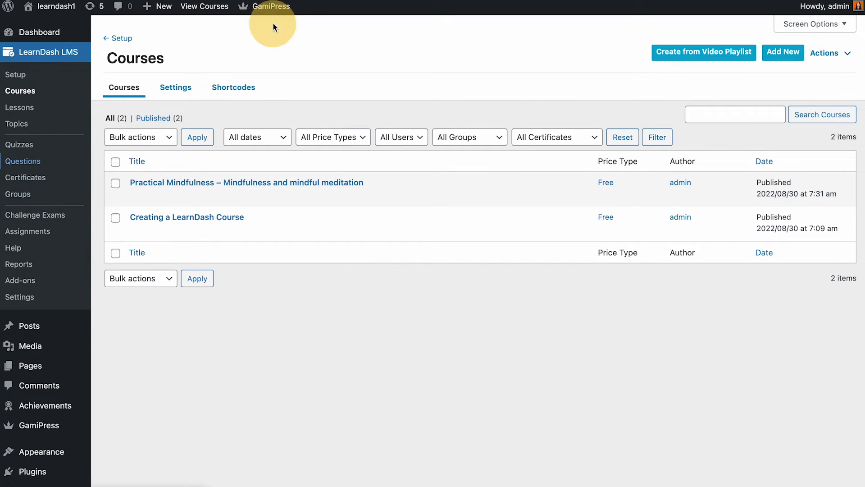
scroll(396, 270, down, 5)
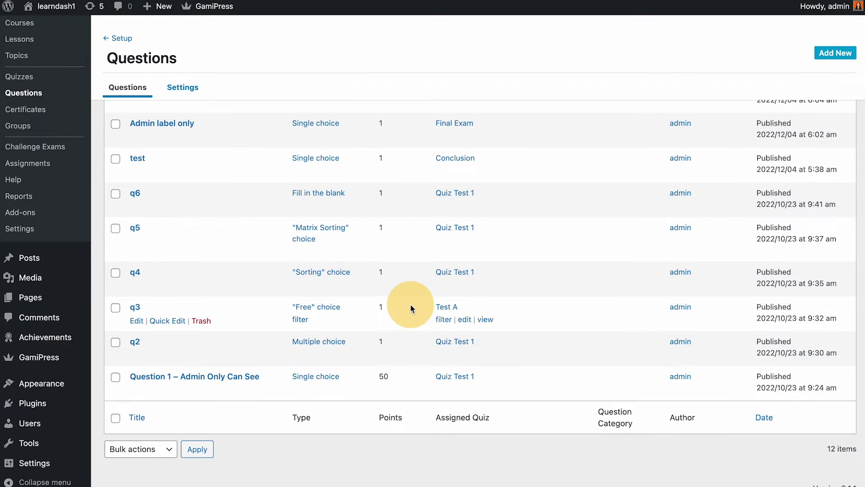
scroll(410, 298, up, 5)
click(19, 91)
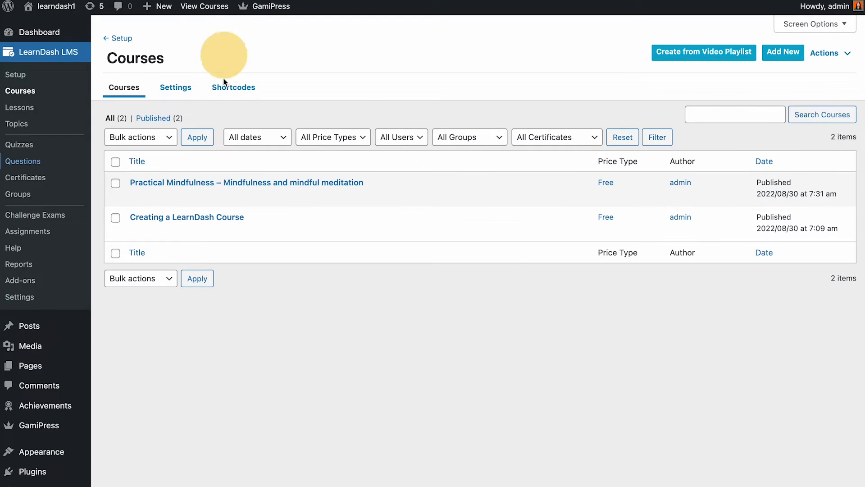
mouse_move(228, 189)
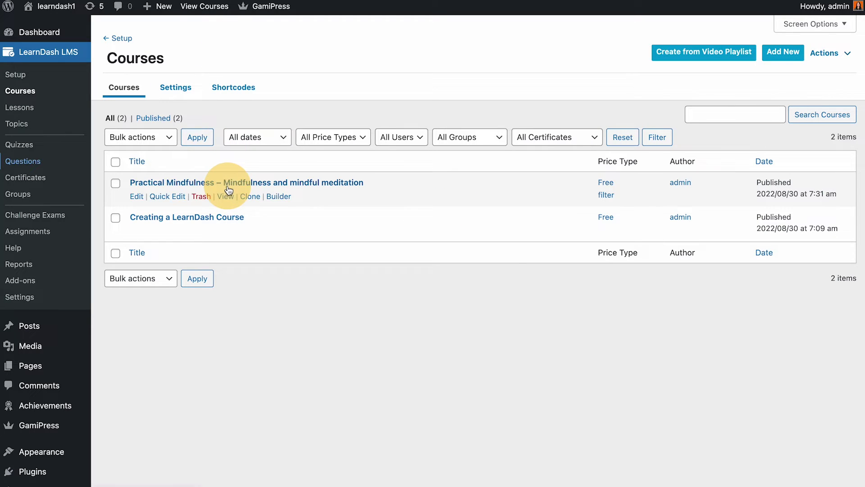
click(255, 198)
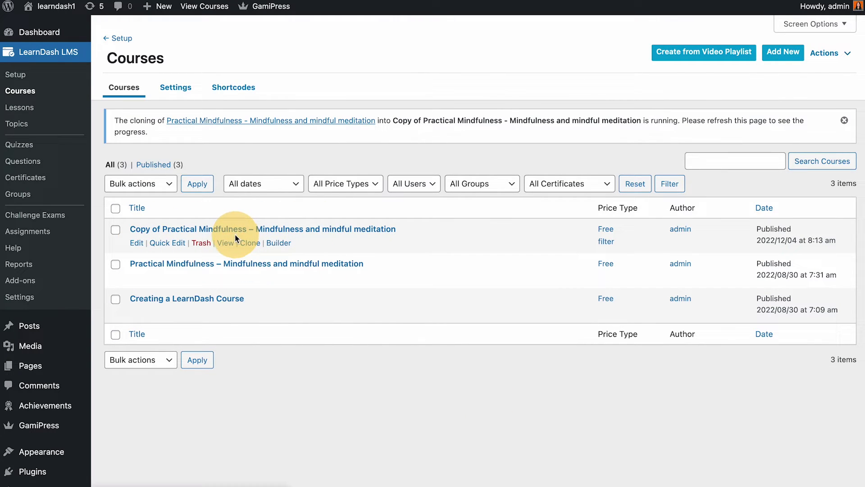
- Open the copied course, review its lesson and quiz outline in the Builder, and update it
click(225, 243)
scroll(209, 250, down, 8)
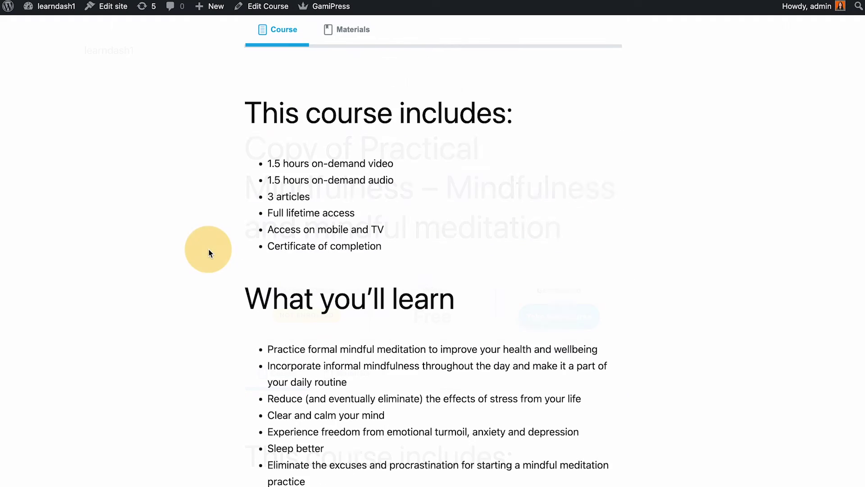
scroll(203, 316, down, 15)
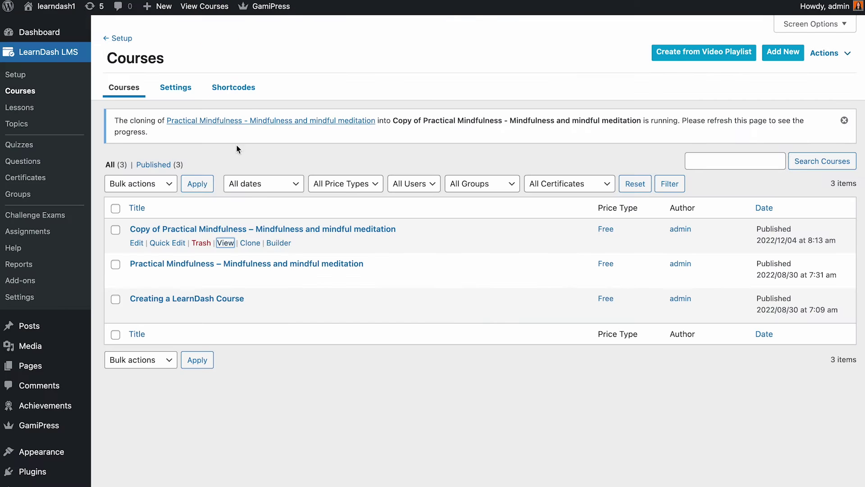
click(228, 243)
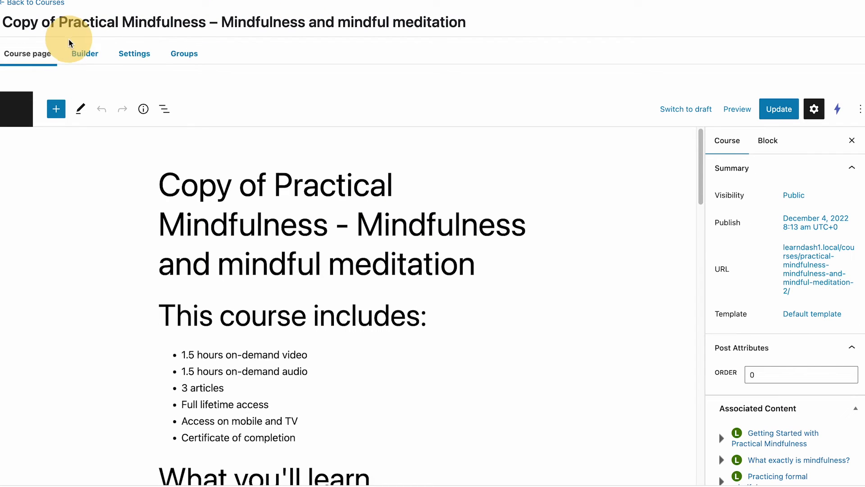
click(86, 54)
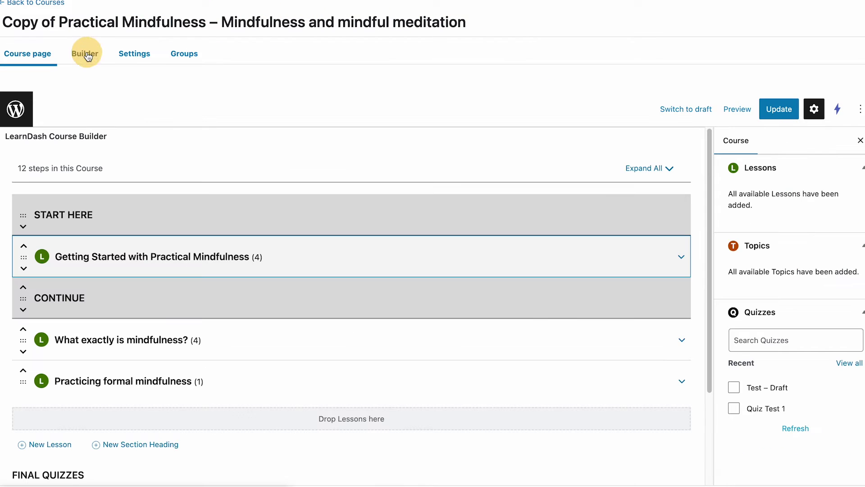
scroll(483, 323, down, 2)
scroll(425, 404, up, 2)
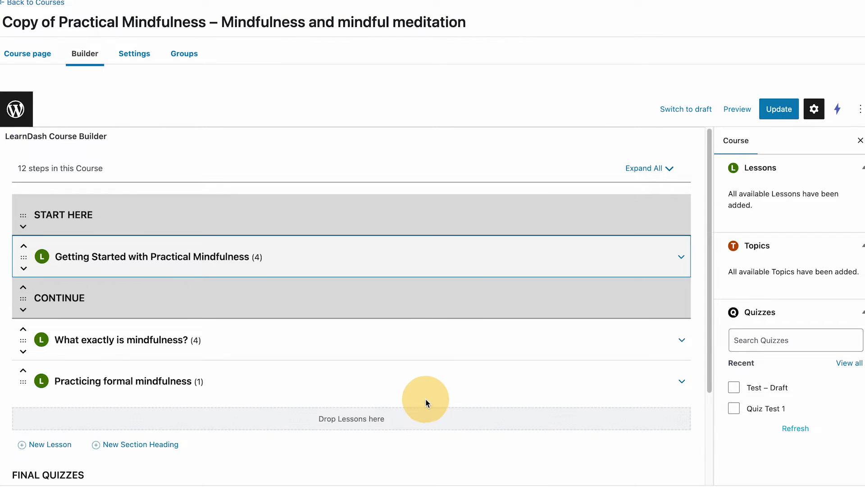
scroll(426, 399, down, 3)
click(779, 108)
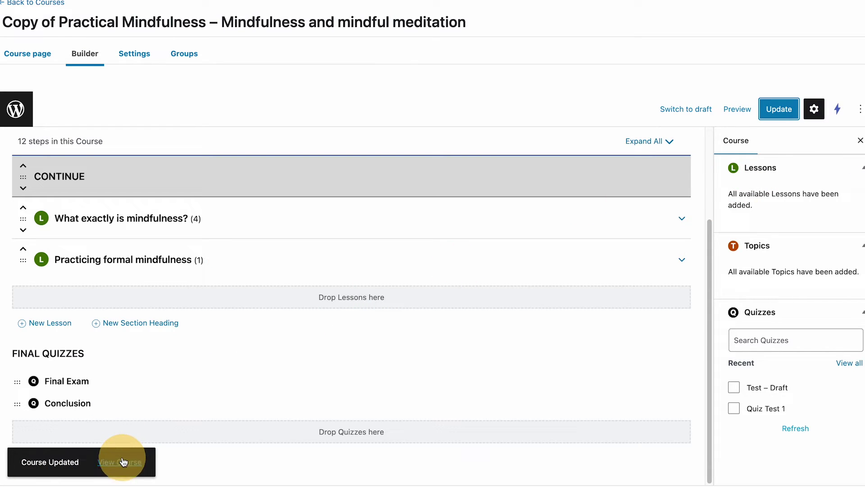
- View the copy on the site, enrol via Take this Course to see its 12 steps, then return to Questions
click(120, 461)
scroll(499, 277, down, 15)
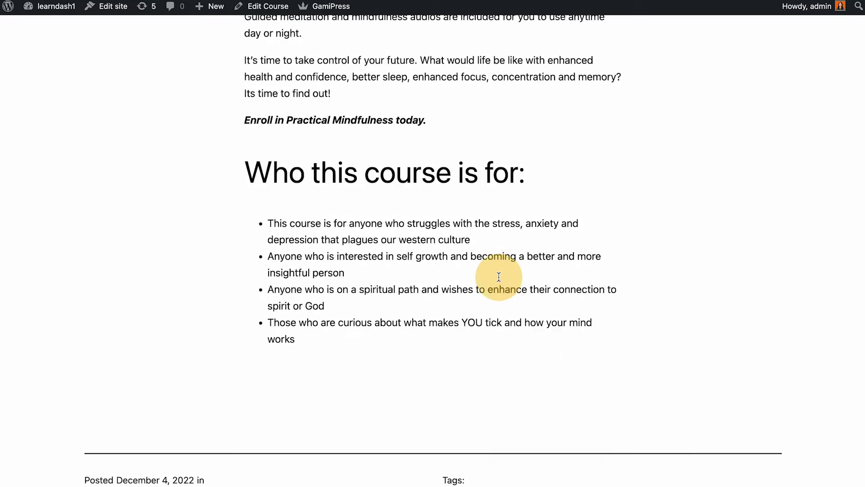
scroll(499, 277, down, 3)
scroll(496, 274, up, 20)
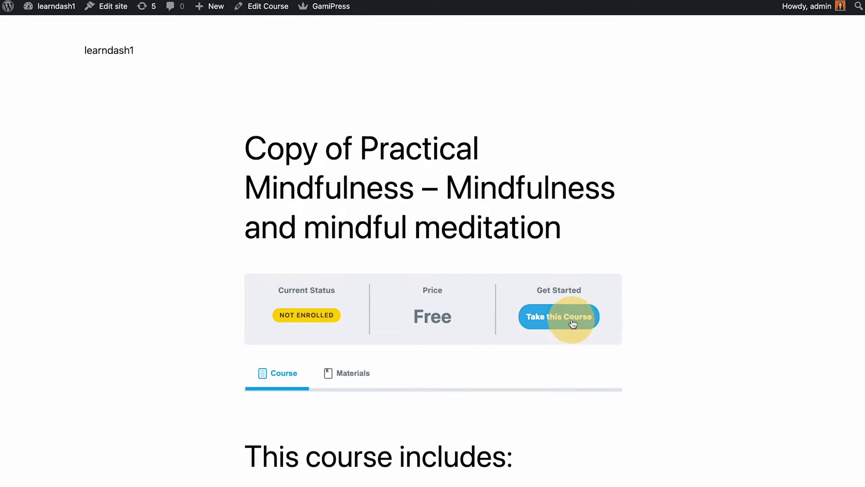
click(573, 324)
scroll(658, 255, down, 15)
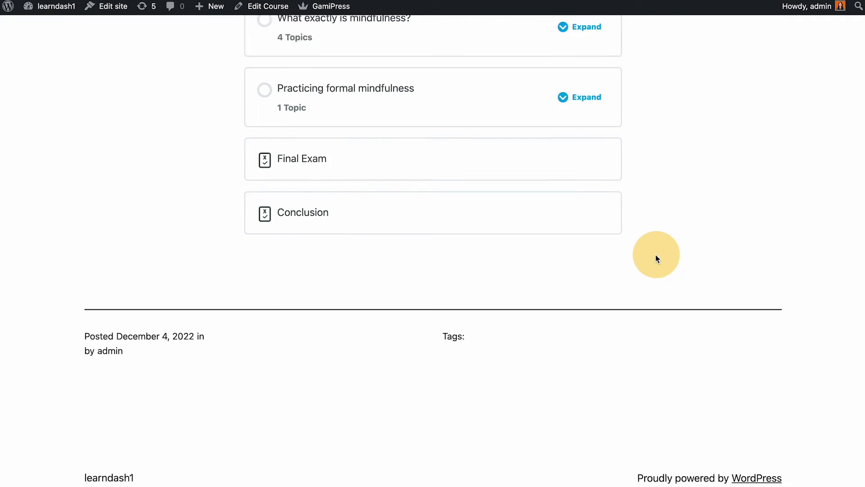
scroll(394, 340, up, 10)
scroll(359, 113, down, 10)
scroll(373, 172, up, 7)
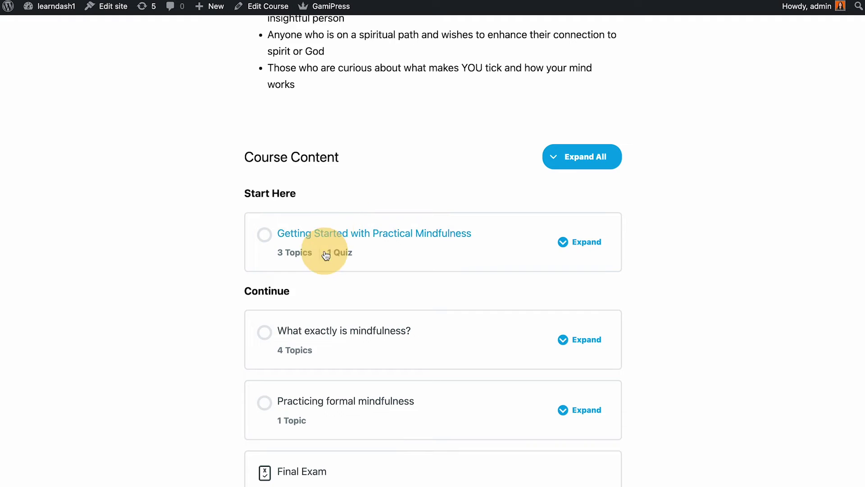
scroll(412, 149, up, 15)
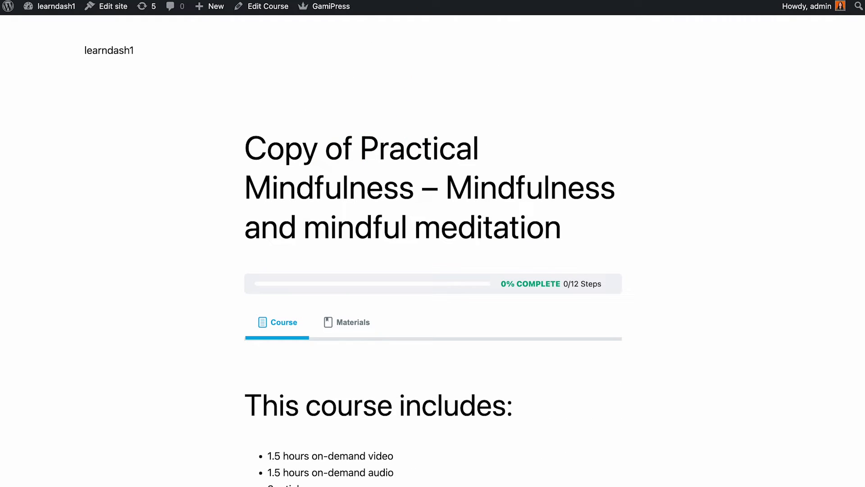
click(458, 0)
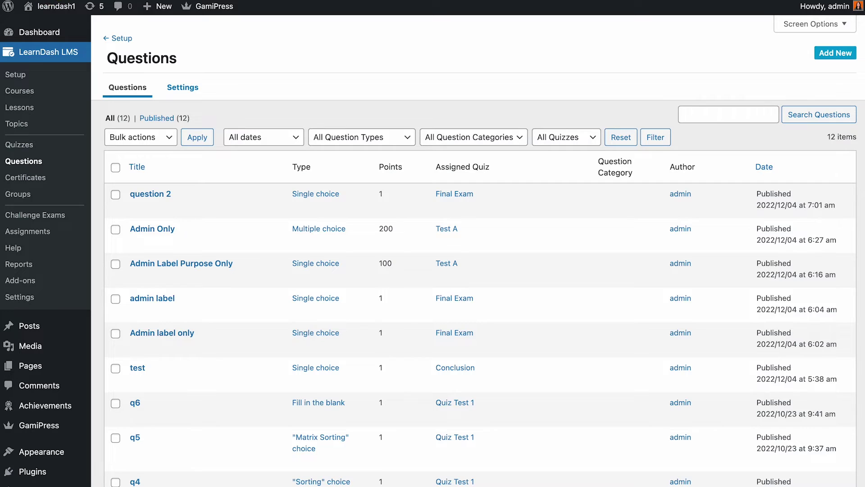
- Scroll through the lists to check the cloned questions and quizzes are assigned to the copied course
scroll(242, 369, down, 5)
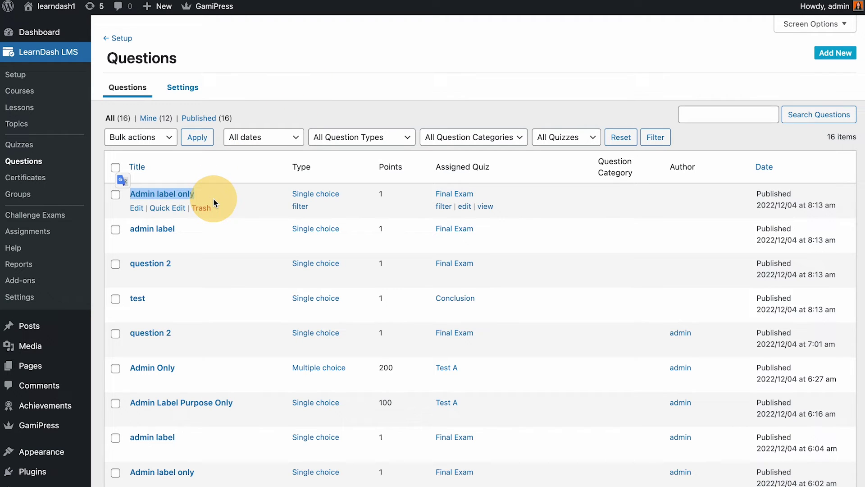
scroll(239, 202, down, 2)
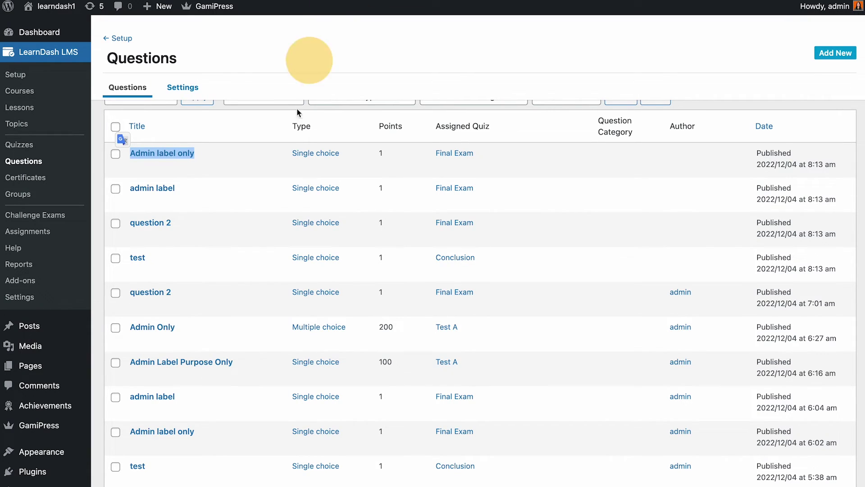
scroll(245, 199, up, 2)
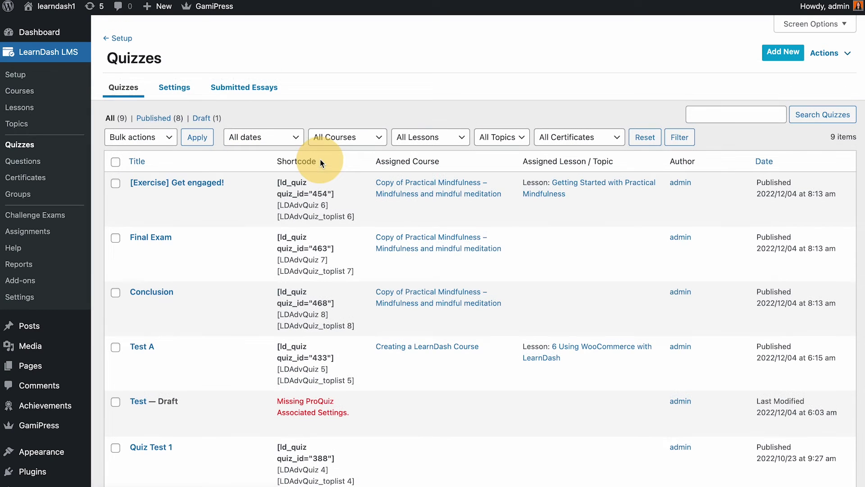
scroll(320, 160, down, 5)
scroll(320, 160, up, 2)
scroll(320, 160, up, 4)
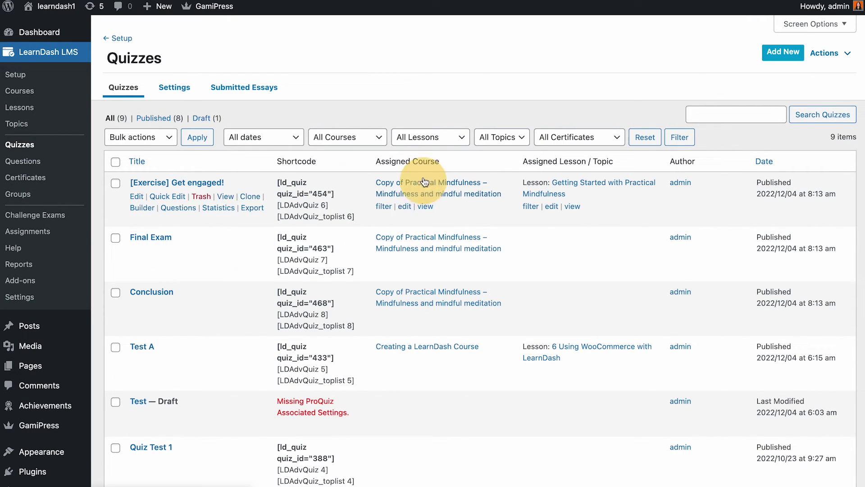
scroll(218, 225, down, 4)
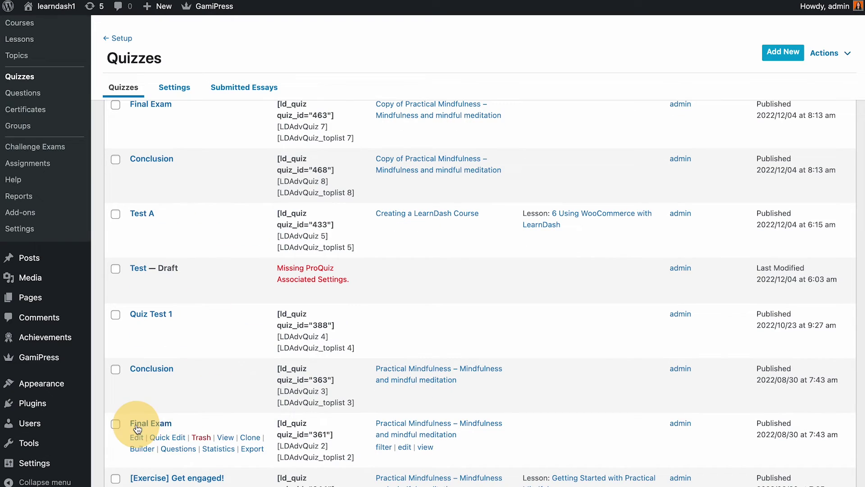
scroll(184, 426, down, 1)
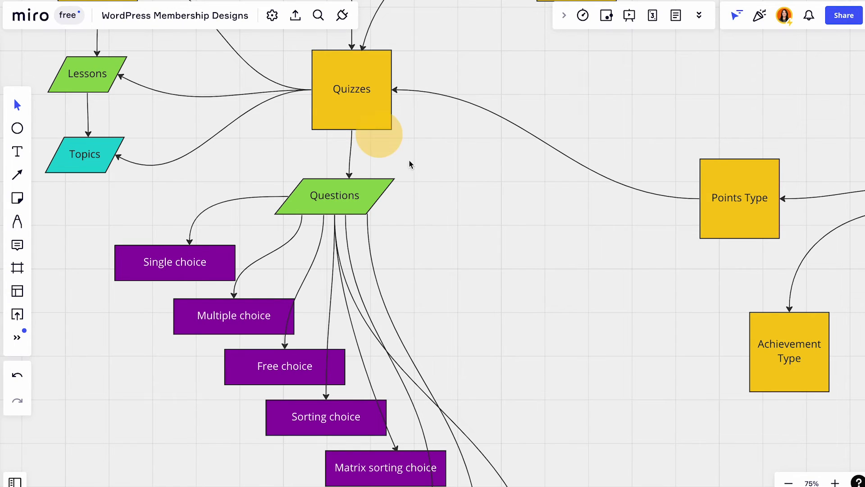
- Pan the Miro flowchart to show every question-type box under Questions, down to Essay (open answer)
scroll(492, 150, up, 3)
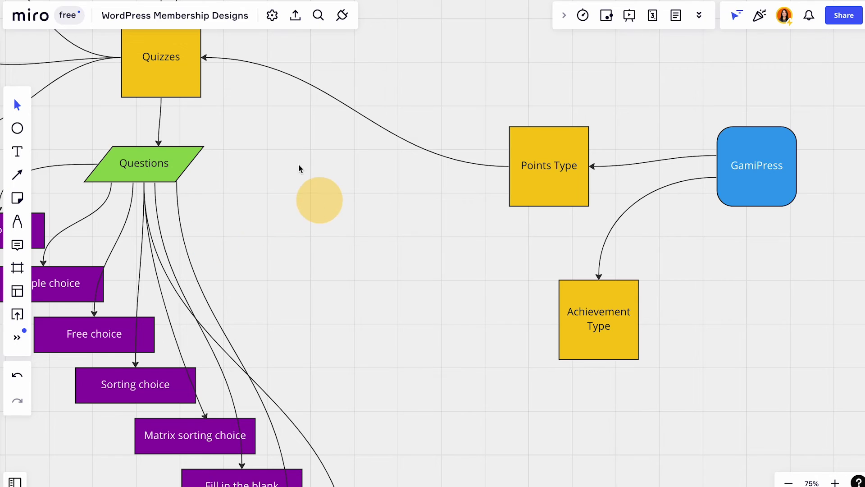
key(h)
drag(343, 380, 596, 249)
key(v)
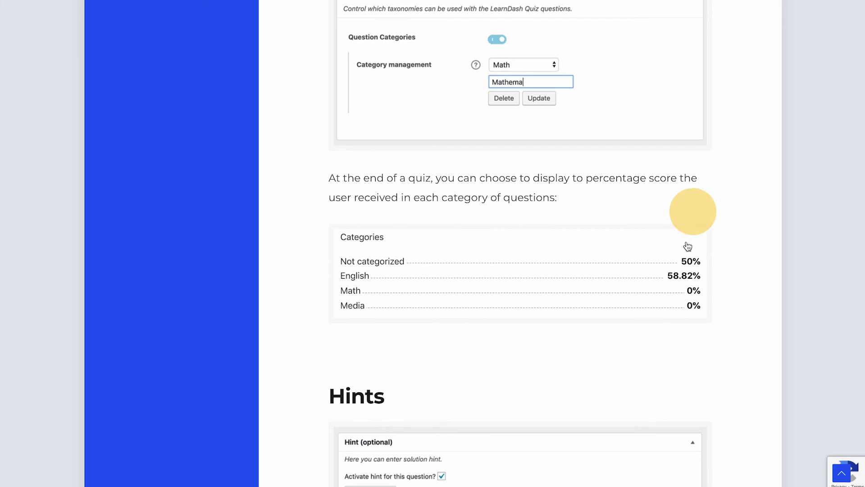
scroll(680, 247, down, 4)
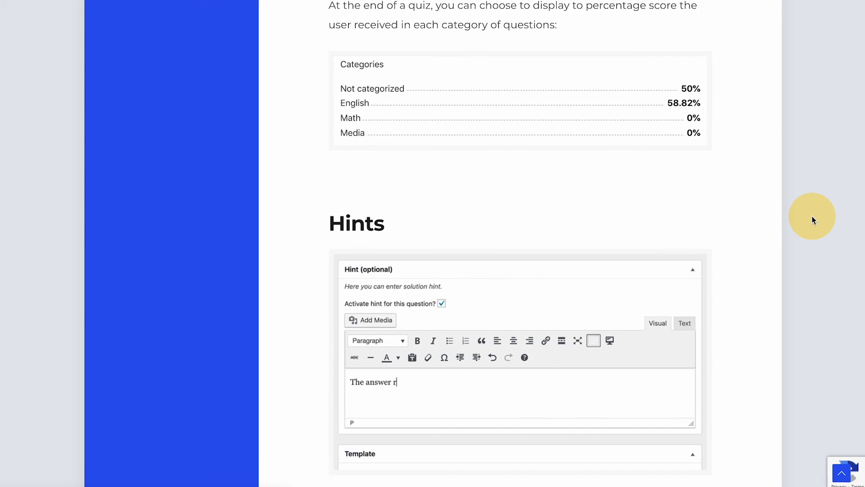
scroll(761, 233, down, 7)
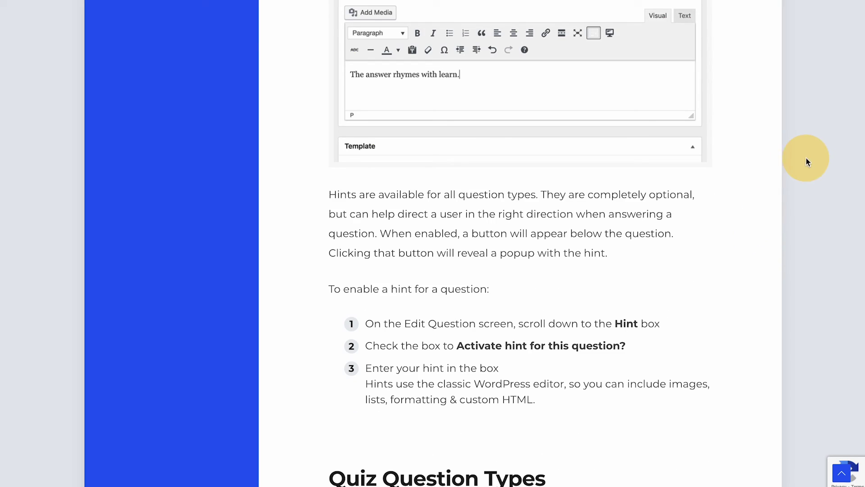
scroll(775, 199, up, 2)
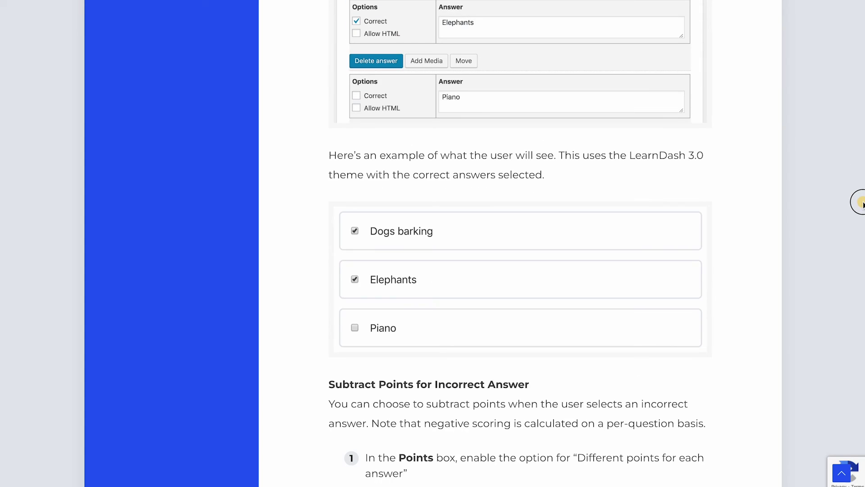
scroll(862, 202, up, 1)
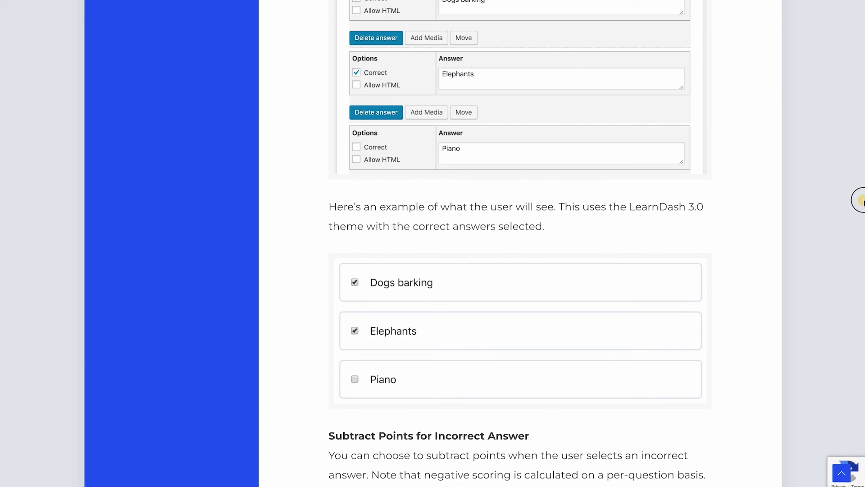